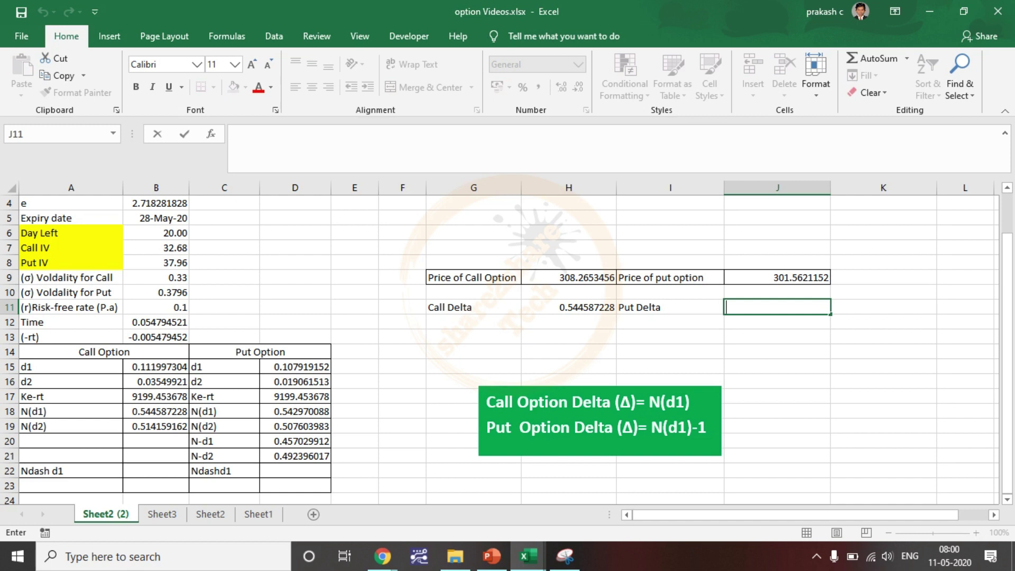
# Step: Calculate the Put Delta in cell J11 with the formula =D18-1
pyautogui.keyDown('ctrl'); pyautogui.click(295, 412); pyautogui.keyUp('ctrl')
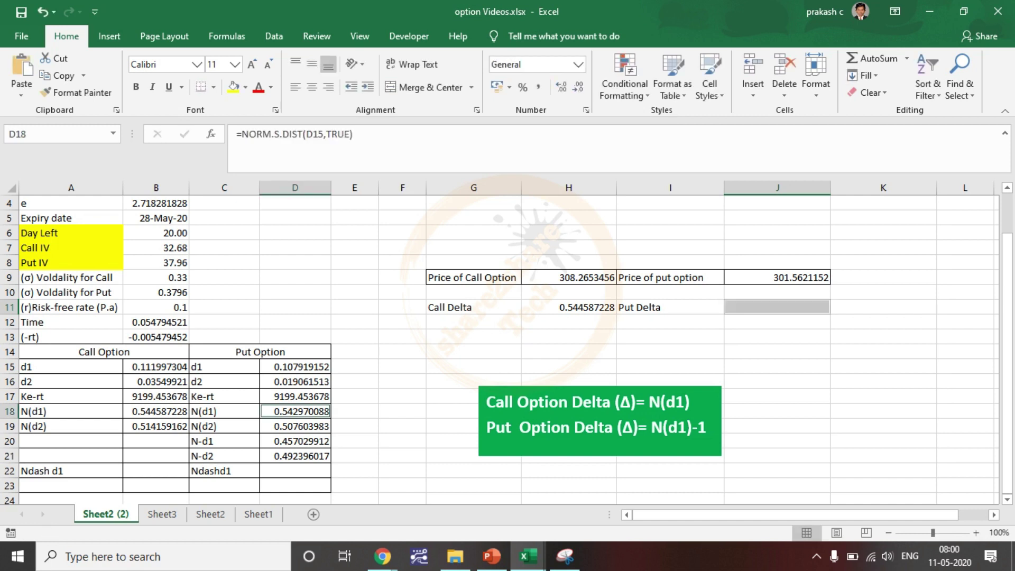
pyautogui.doubleClick(777, 307)
pyautogui.write('=')
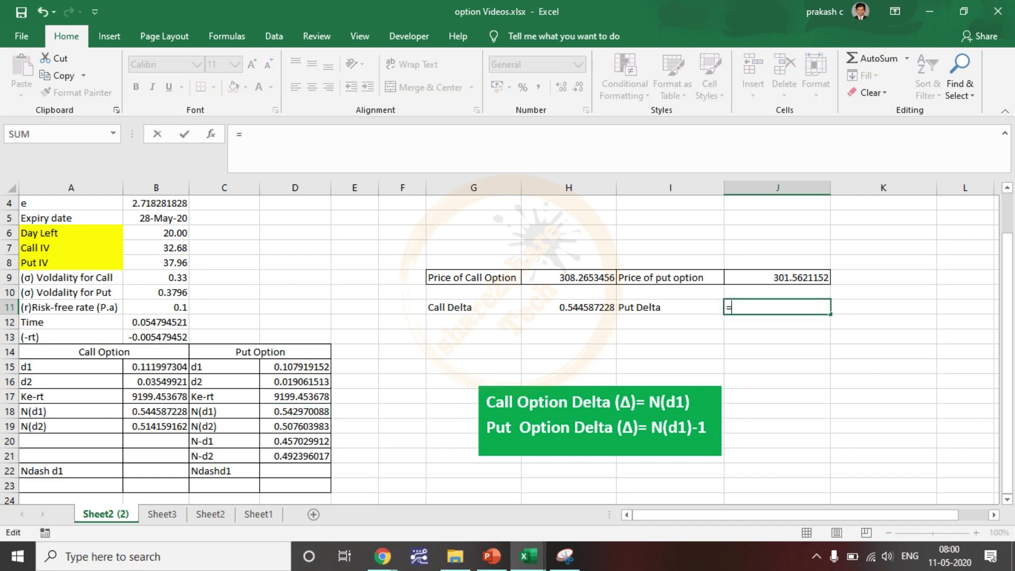
pyautogui.click(296, 412)
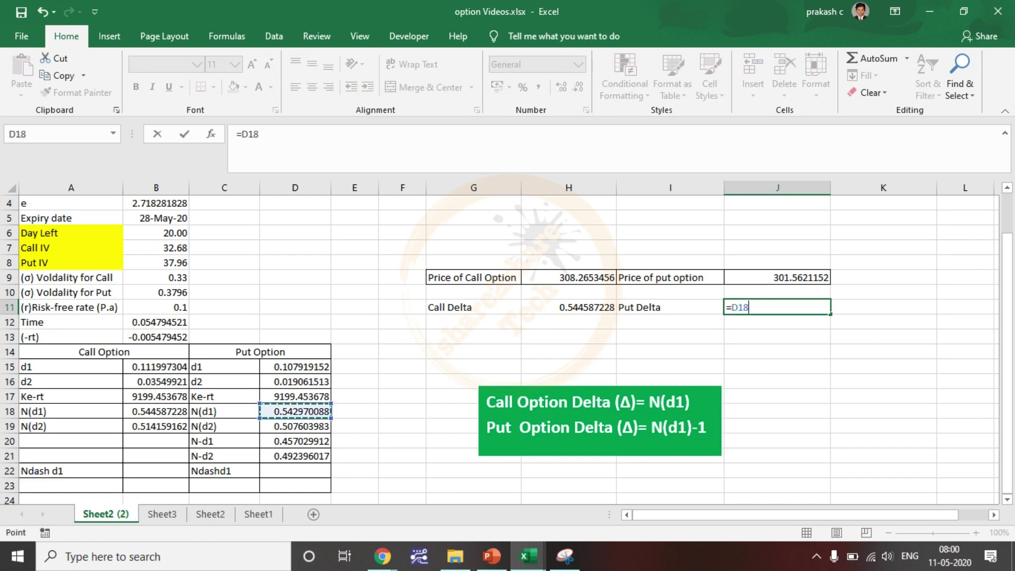
pyautogui.write('-1')
pyautogui.press('Return')
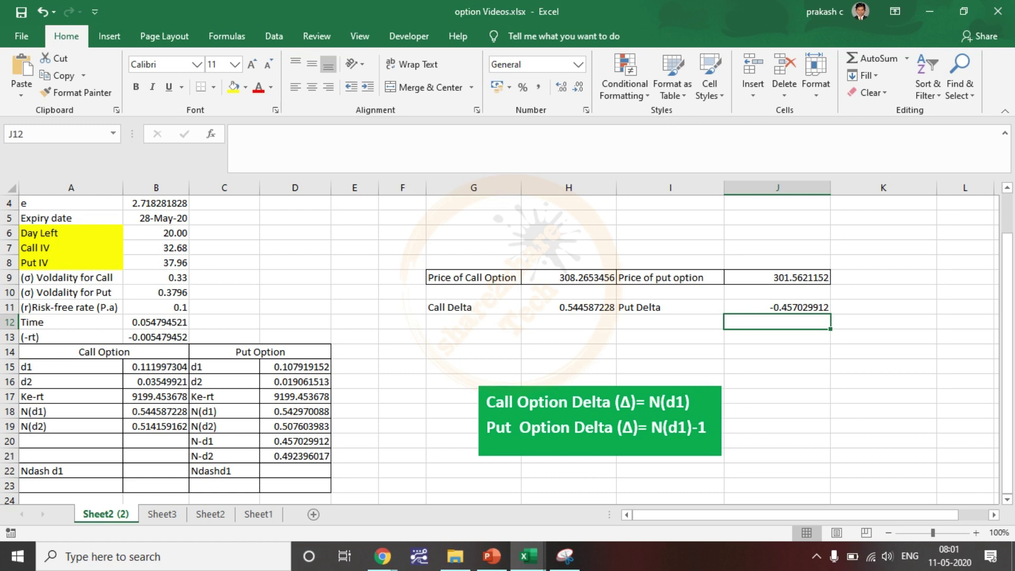
pyautogui.click(568, 381)
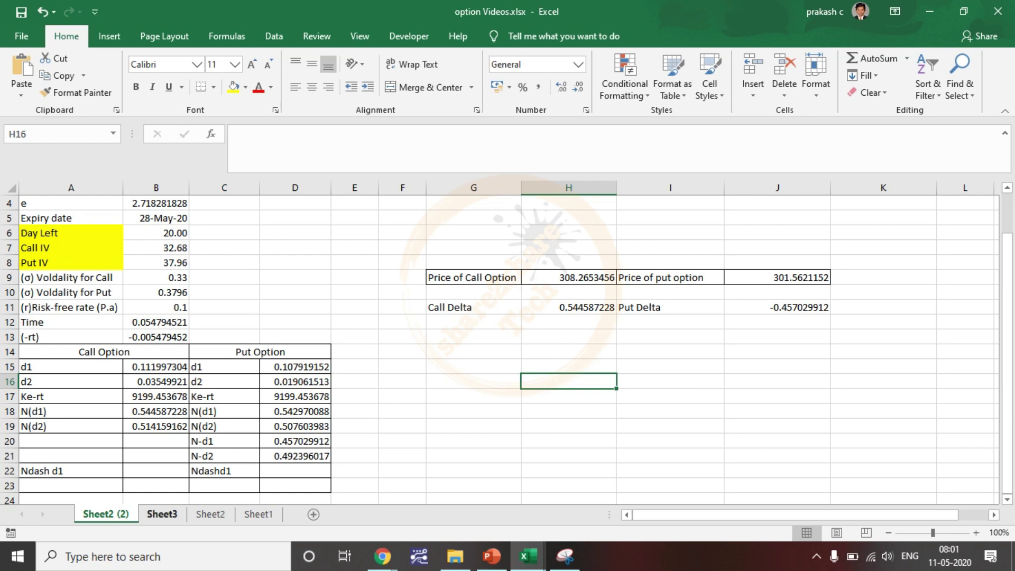
# Step: On Sheet3, enter the label Nifty in A1 and the value 9250 in B1
pyautogui.click(162, 514)
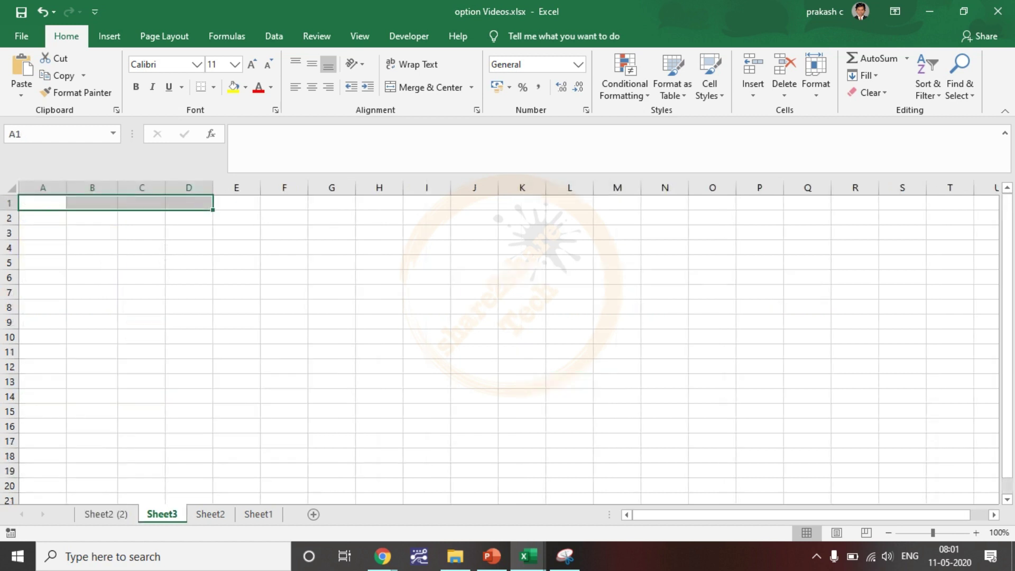
pyautogui.doubleClick(42, 202)
pyautogui.write('Nifty')
pyautogui.press('Tab')
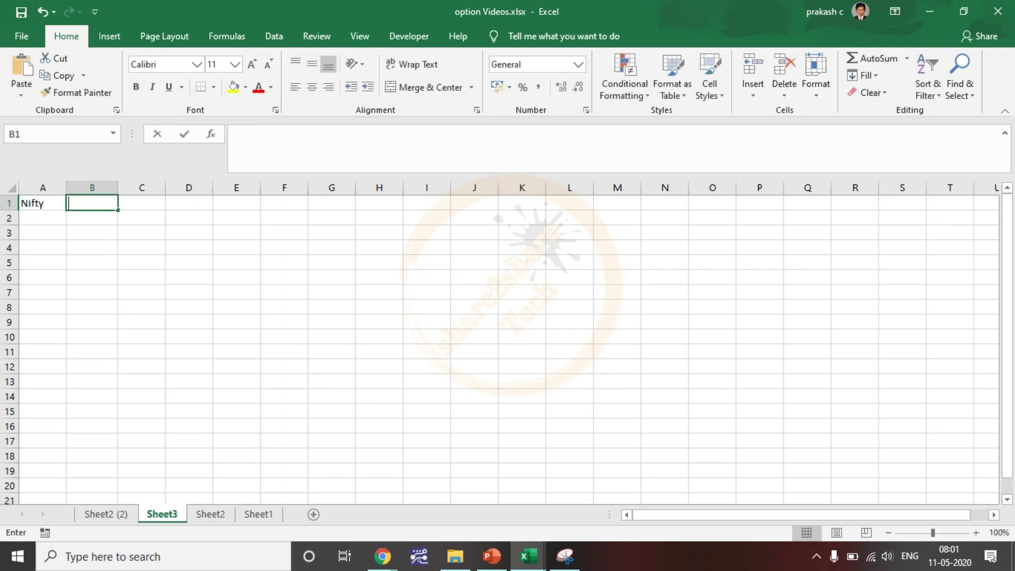
pyautogui.write('9250')
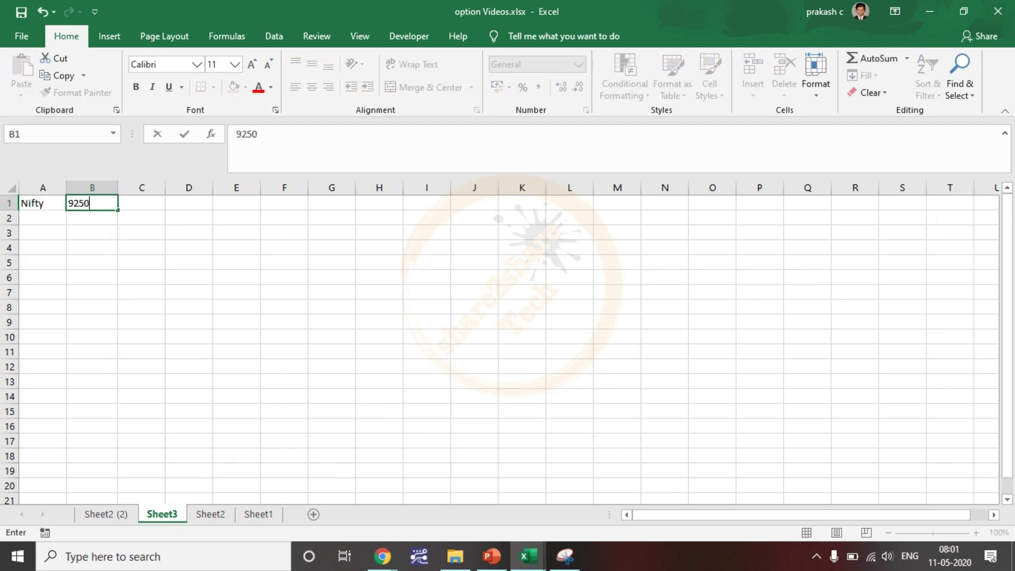
pyautogui.click(142, 262)
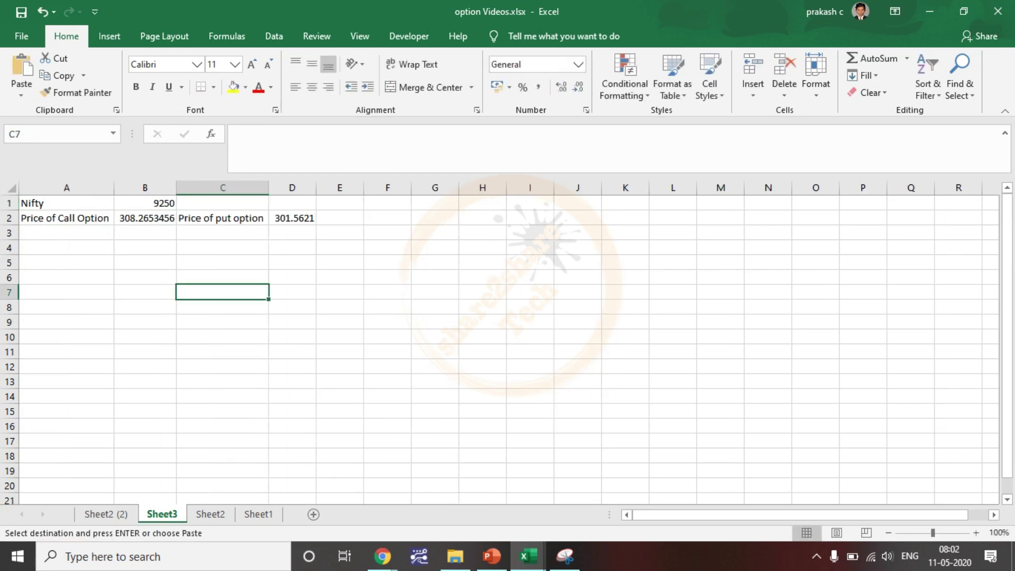
# Step: Copy the Call Delta and Put Delta row G11:J11 from Sheet2 (2) into row 3 of Sheet3 as plain values
pyautogui.click(106, 514)
pyautogui.click(671, 336)
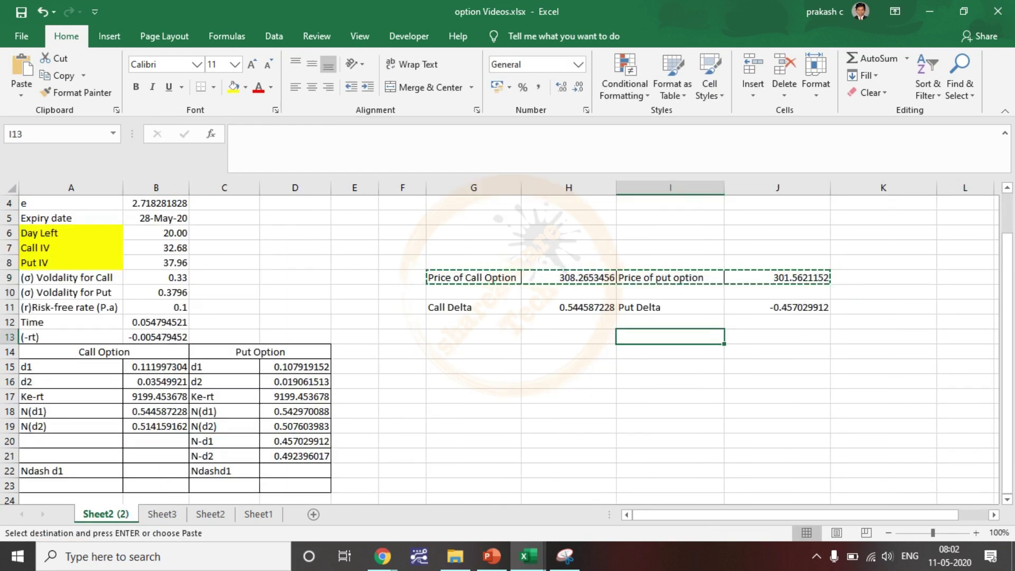
pyautogui.moveTo(474, 307); pyautogui.dragTo(778, 308)
pyautogui.hotkey('ctrl', 'c')
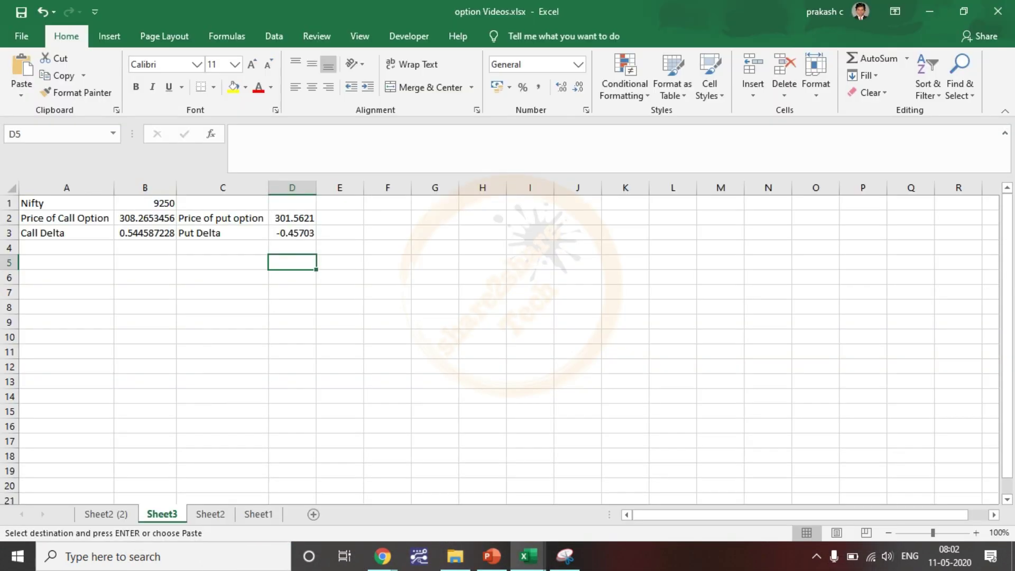
pyautogui.click(222, 277)
pyautogui.click(145, 203)
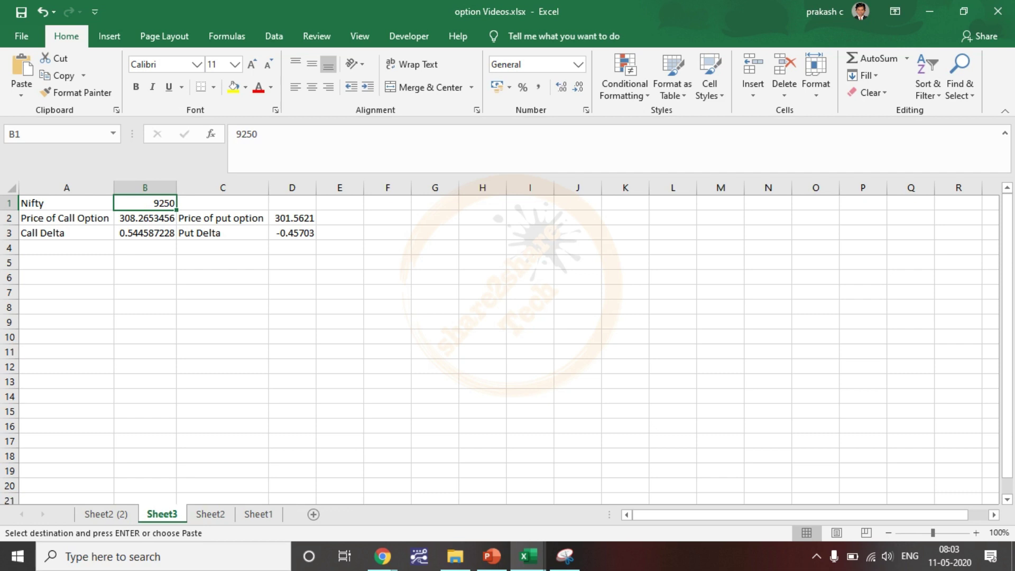
# Step: Enter the heading "Examble" in cell A5 below the delta row
pyautogui.click(223, 263)
pyautogui.click(66, 263)
pyautogui.write('E')
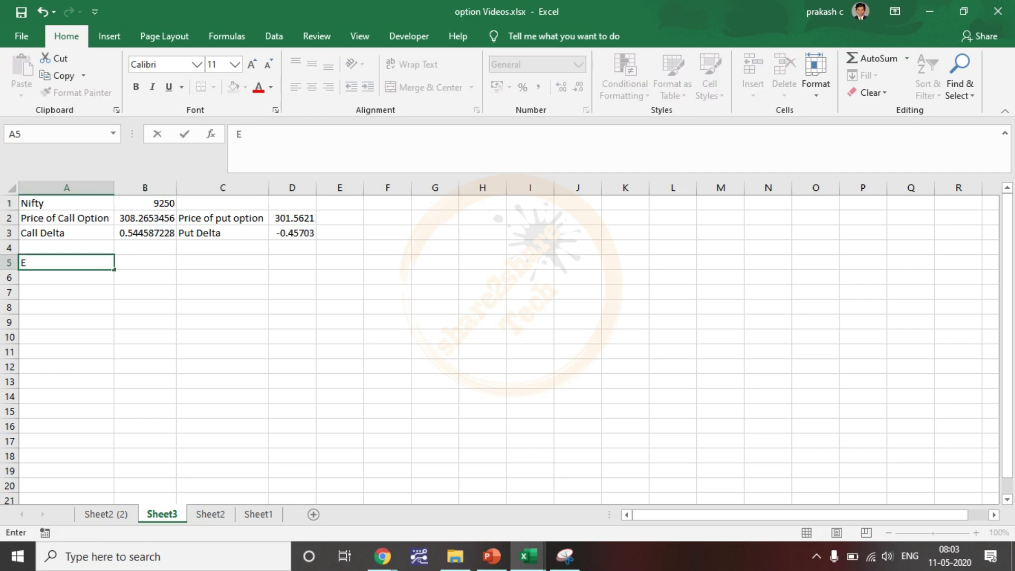
pyautogui.write('xamble')
pyautogui.click(66, 336)
# Step: Enter the example Nifty level 9300 in cell B6
pyautogui.click(145, 277)
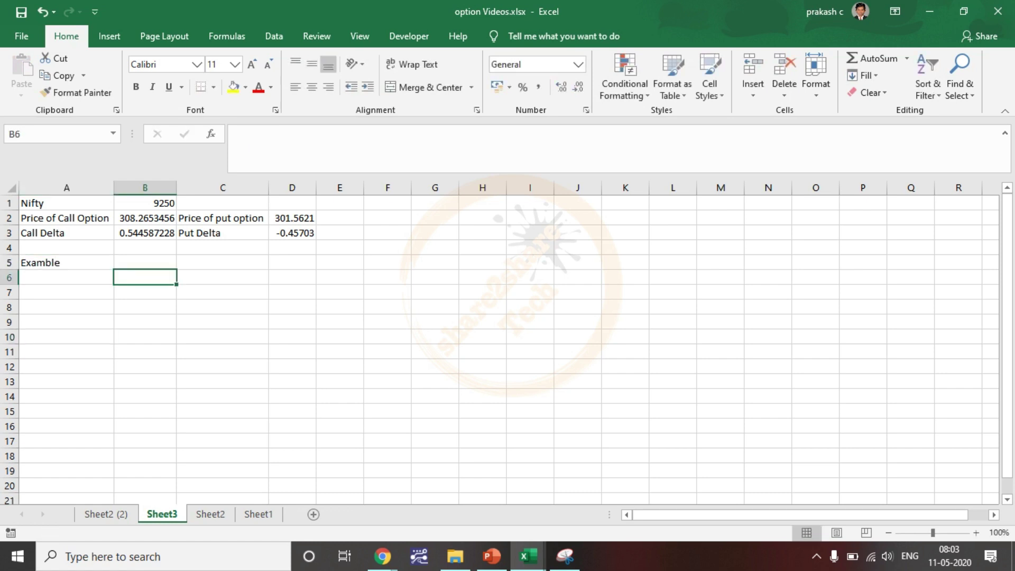
pyautogui.doubleClick(145, 277)
pyautogui.write('9300')
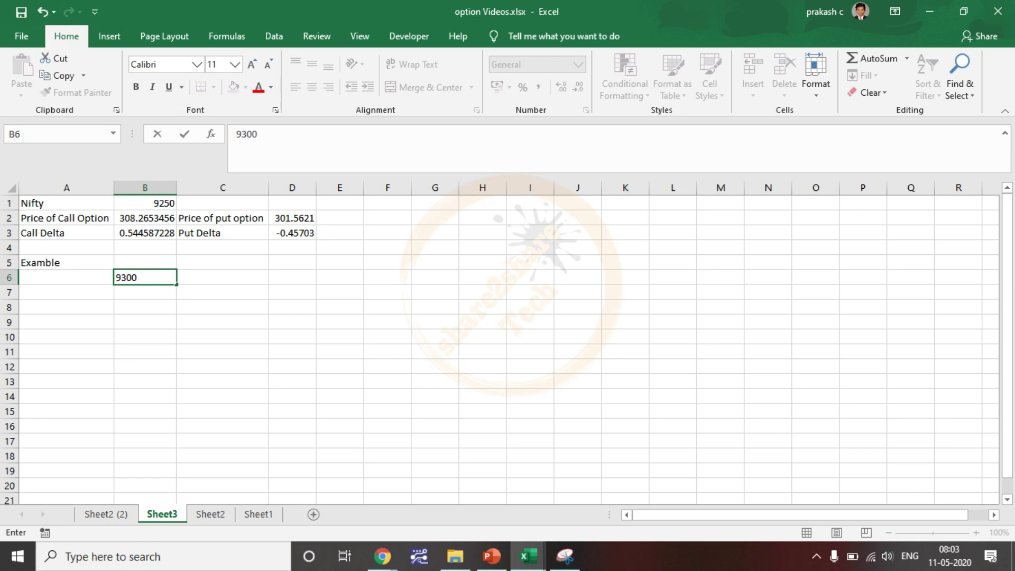
pyautogui.click(222, 306)
# Step: Calculate the rise in Nifty in cell C6 with the formula =B6-B1
pyautogui.click(222, 277)
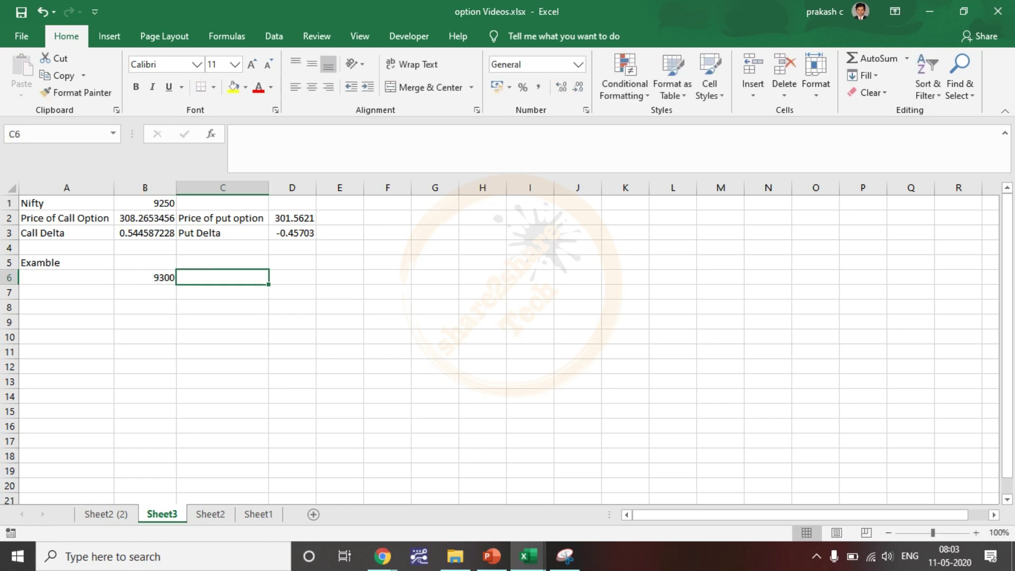
pyautogui.doubleClick(222, 277)
pyautogui.write('=')
pyautogui.press('Left')
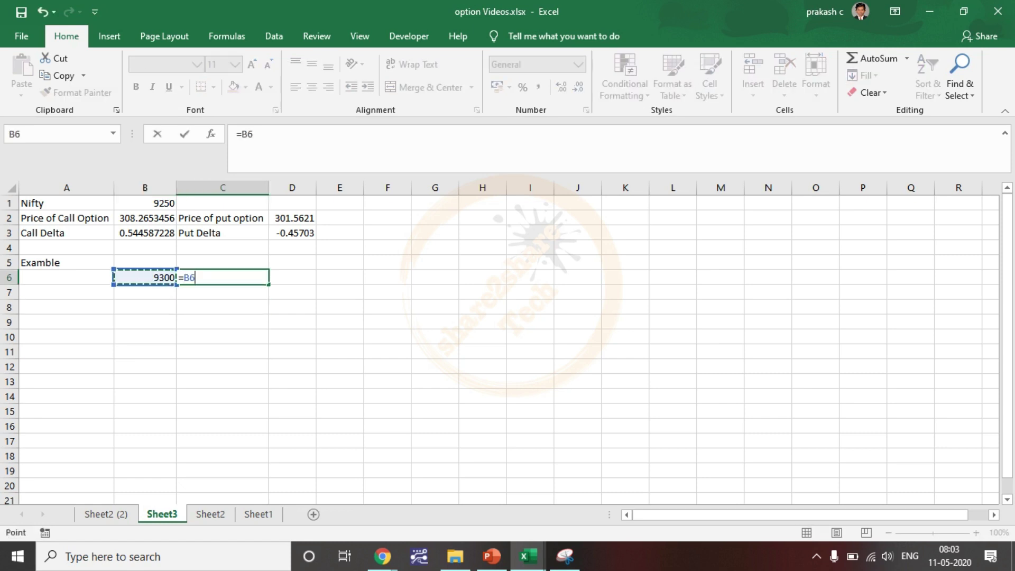
pyautogui.write('-')
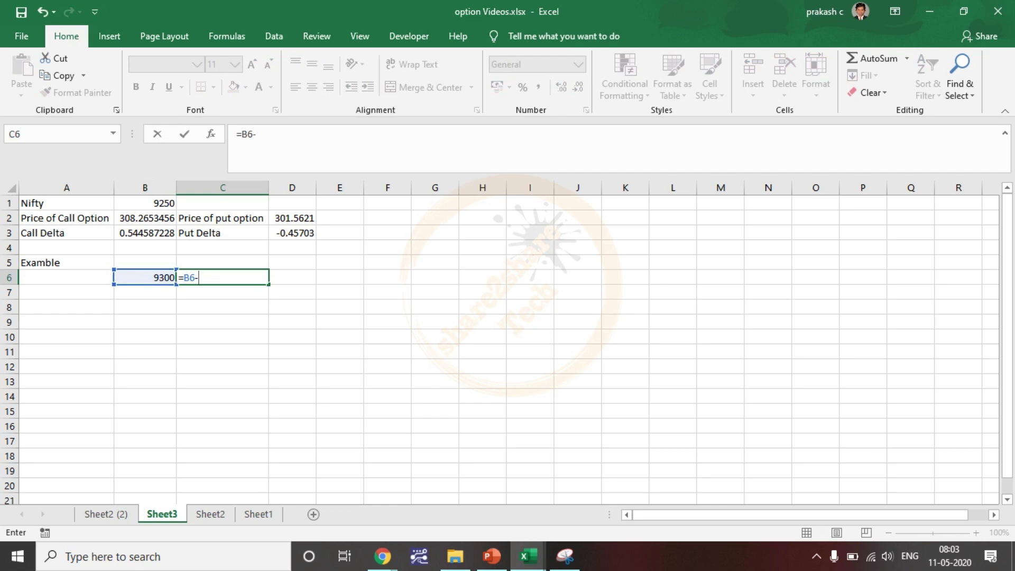
pyautogui.click(145, 203)
pyautogui.press('Return')
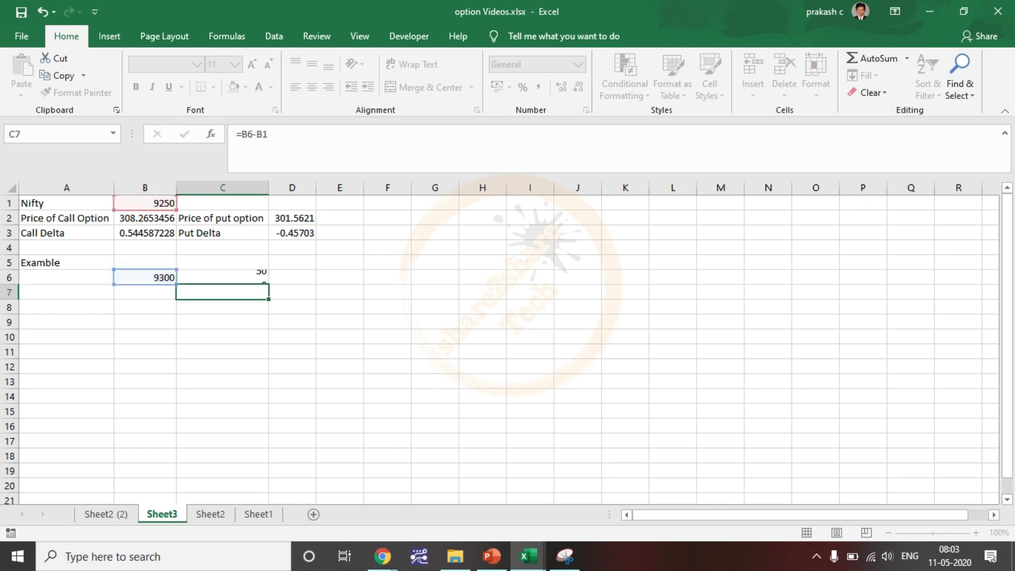
pyautogui.press('Return')
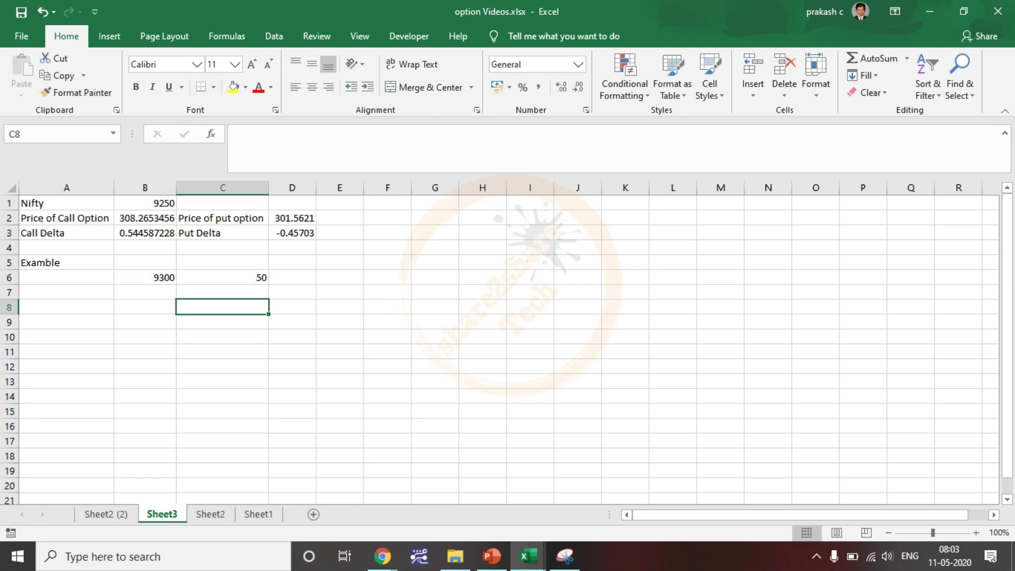
# Step: Calculate the call option's price change in cell D6 by multiplying the Nifty rise by the Call Delta, =C6*B3
pyautogui.click(144, 218)
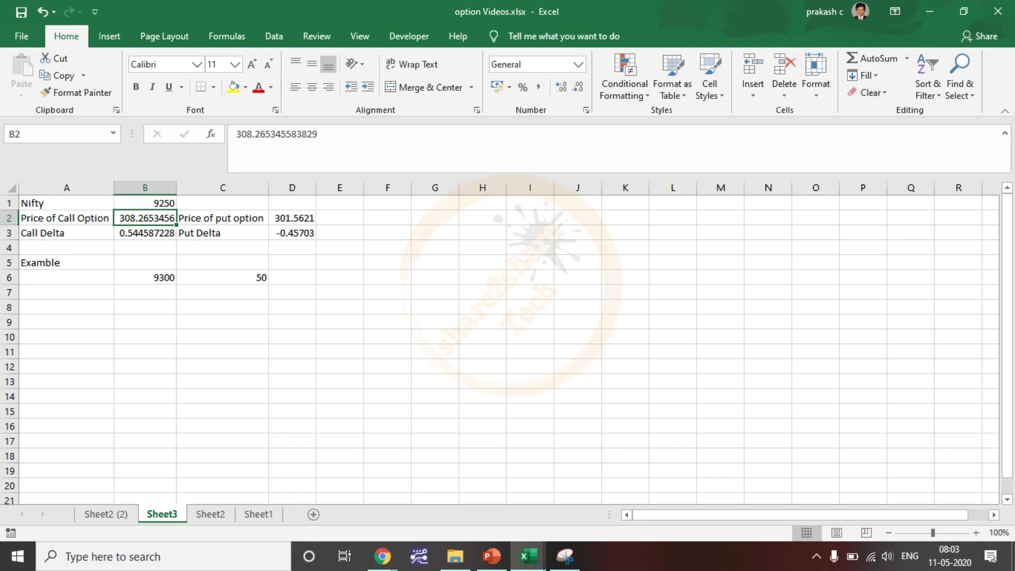
pyautogui.click(145, 233)
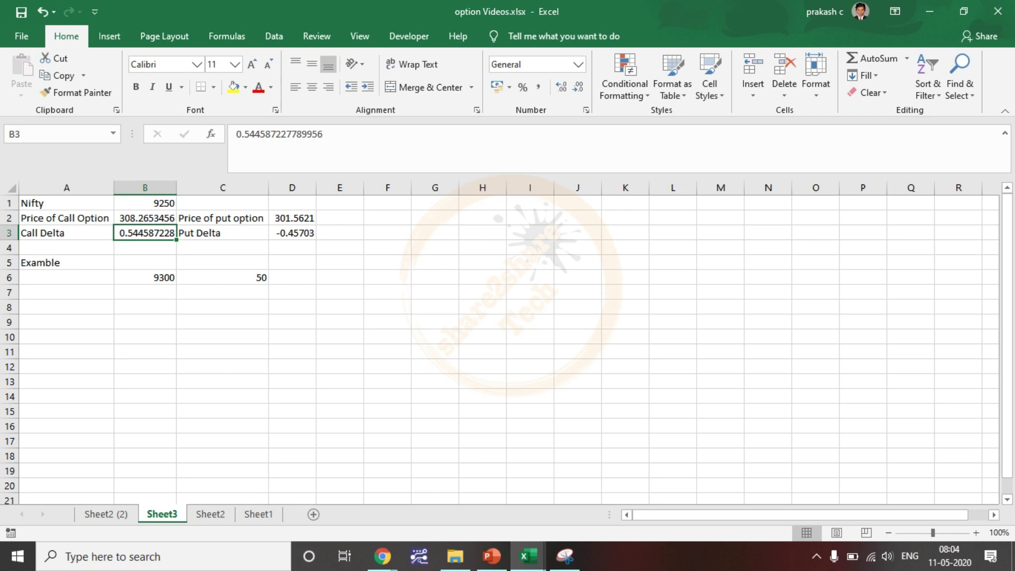
pyautogui.click(145, 278)
pyautogui.click(222, 277)
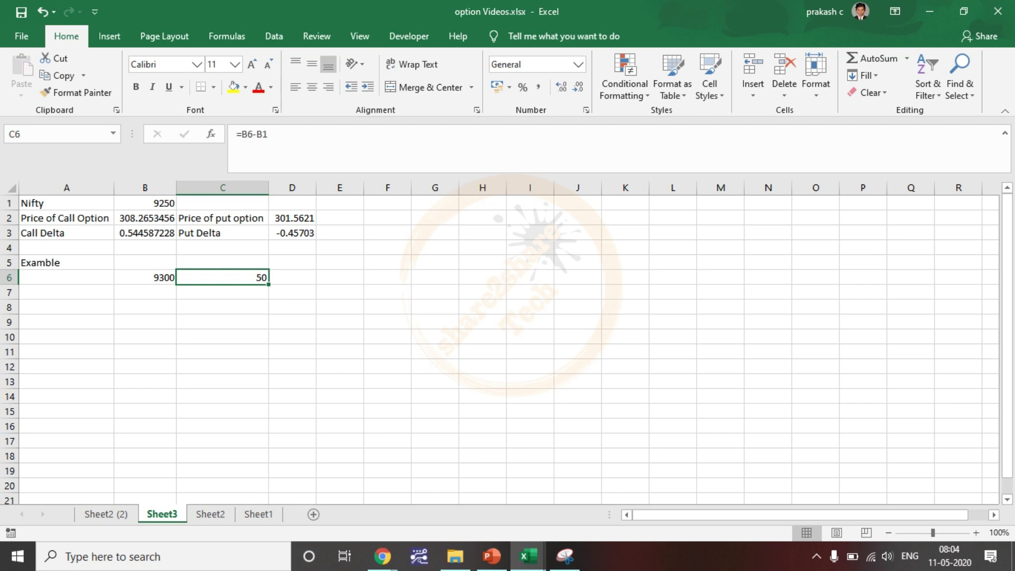
pyautogui.doubleClick(292, 278)
pyautogui.write('=')
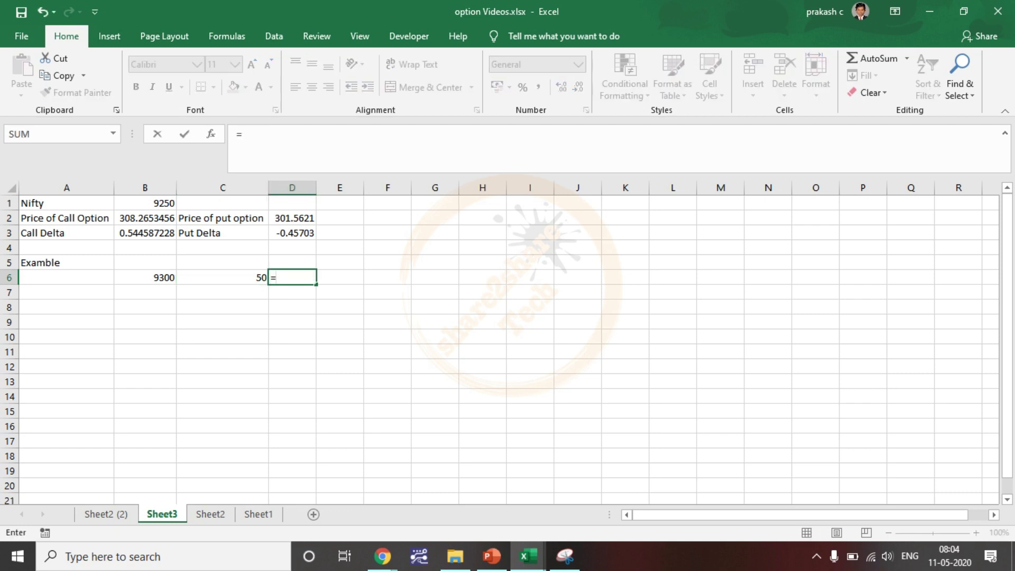
pyautogui.click(222, 277)
pyautogui.write('*')
pyautogui.click(145, 232)
pyautogui.press('Return')
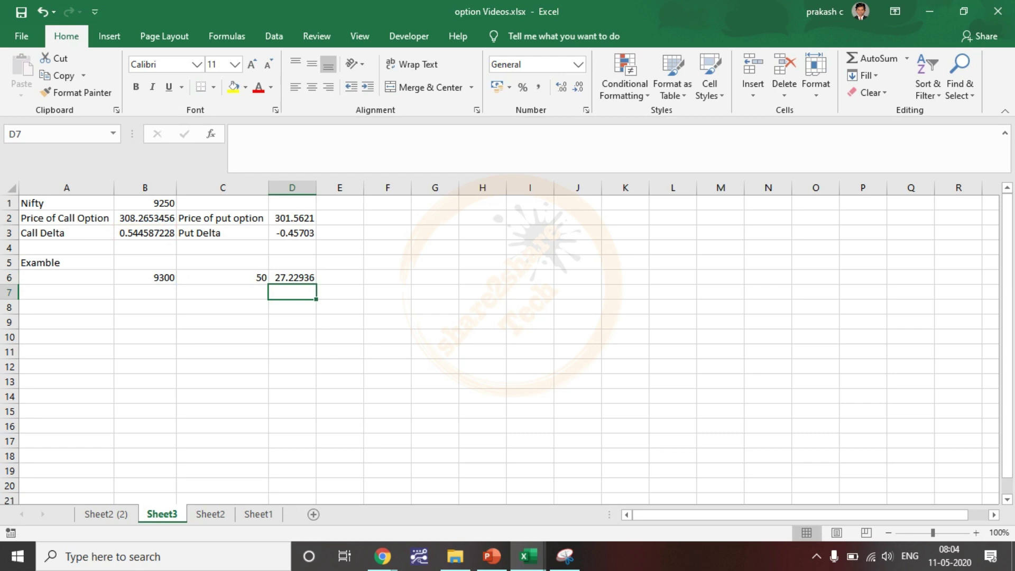
pyautogui.click(292, 277)
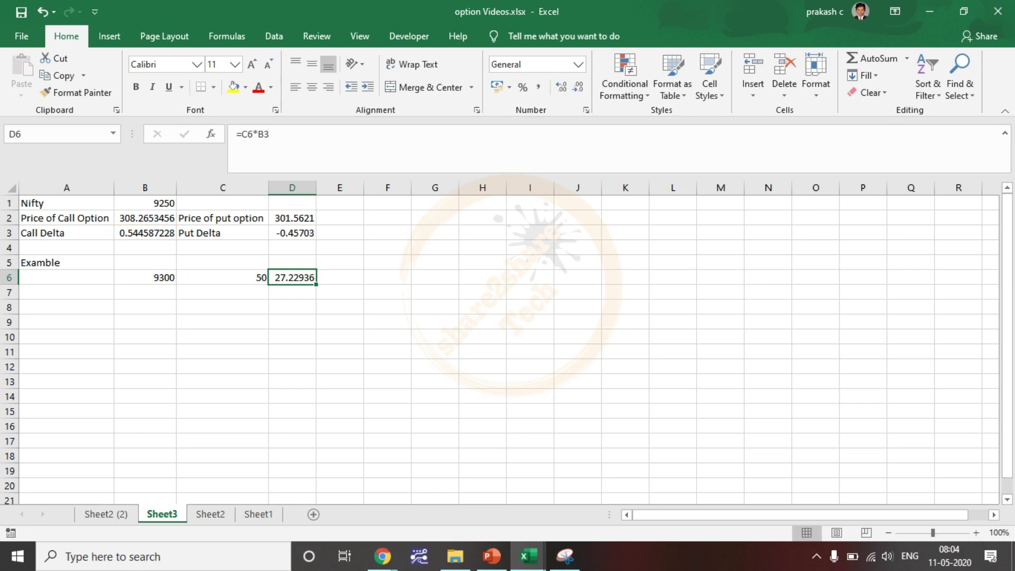
# Step: Calculate the new call option price in cell E6 with the formula =B2+D6
pyautogui.doubleClick(340, 277)
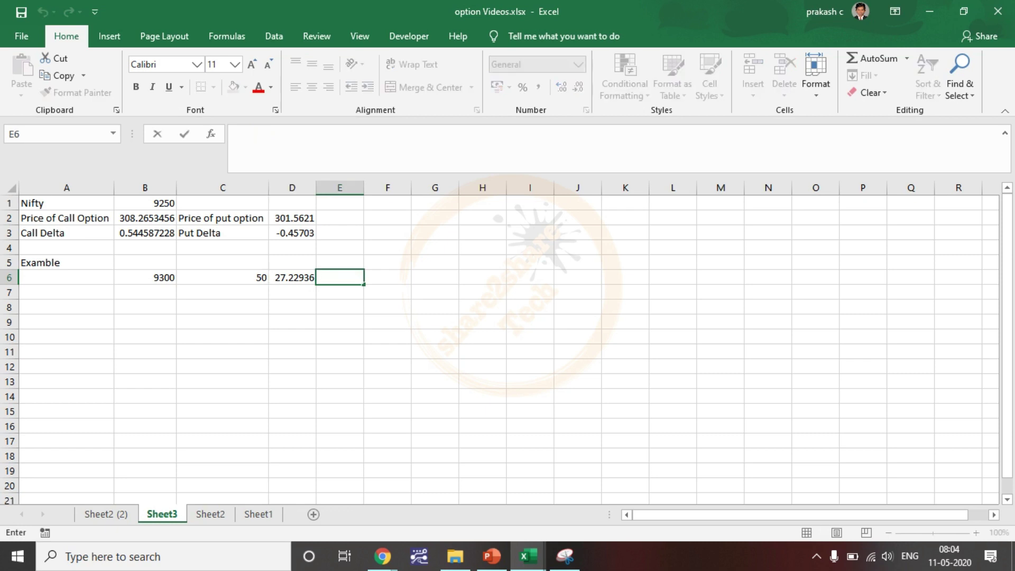
pyautogui.write('=')
pyautogui.click(144, 218)
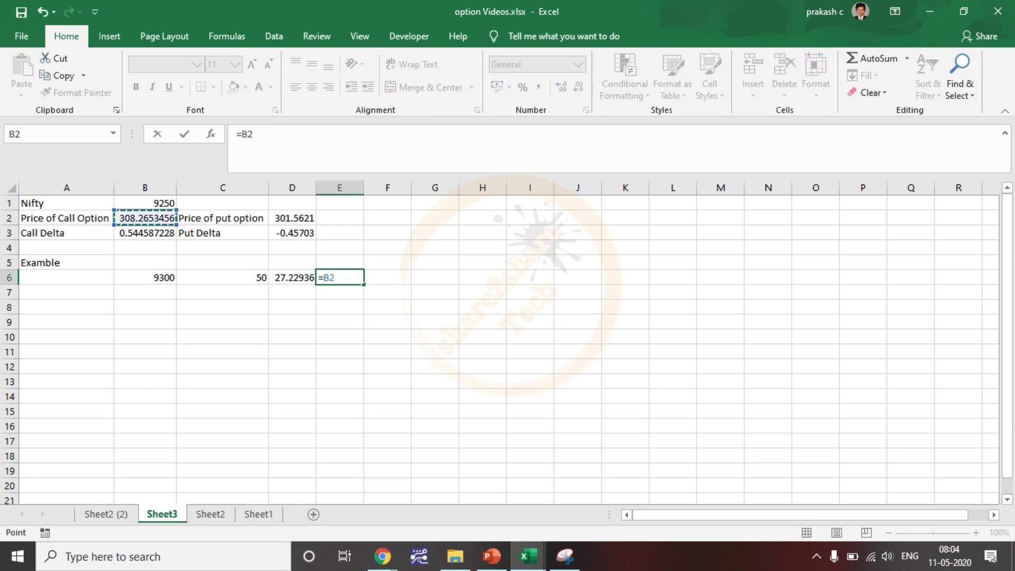
pyautogui.write('+')
pyautogui.press('Left')
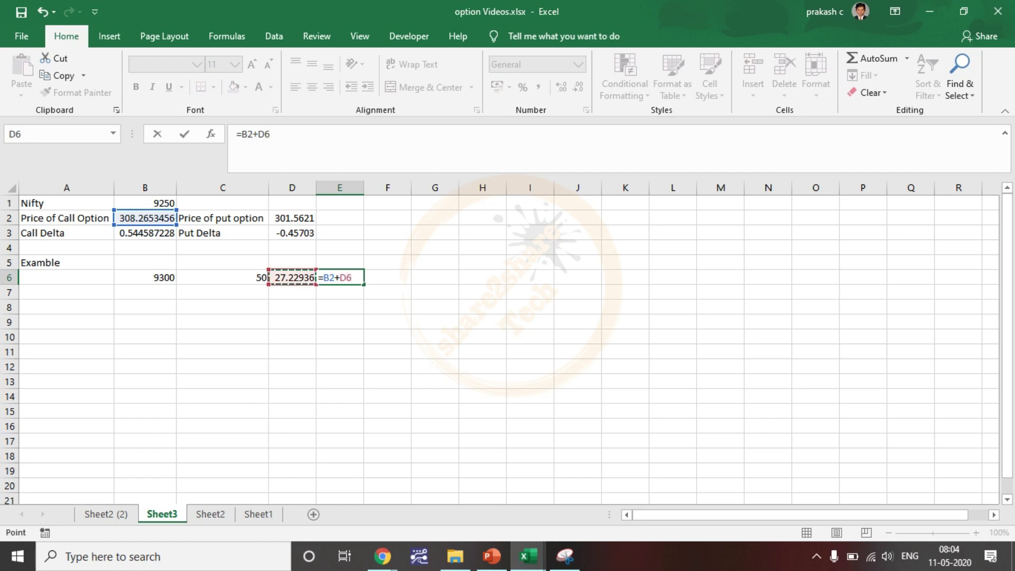
pyautogui.press('Return')
pyautogui.click(292, 321)
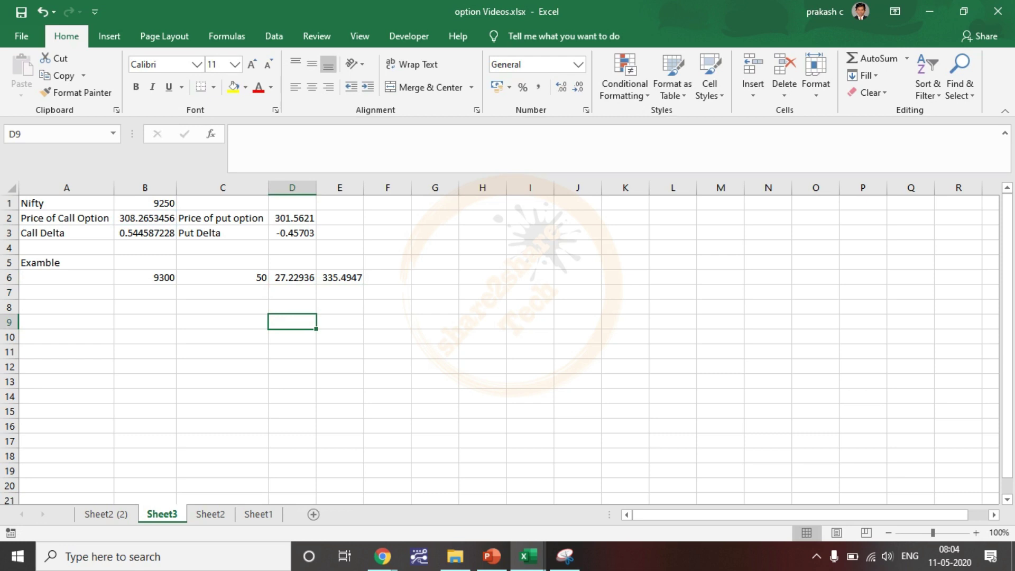
# Step: Enter a second example Nifty level of 9100 in cell B7
pyautogui.doubleClick(144, 292)
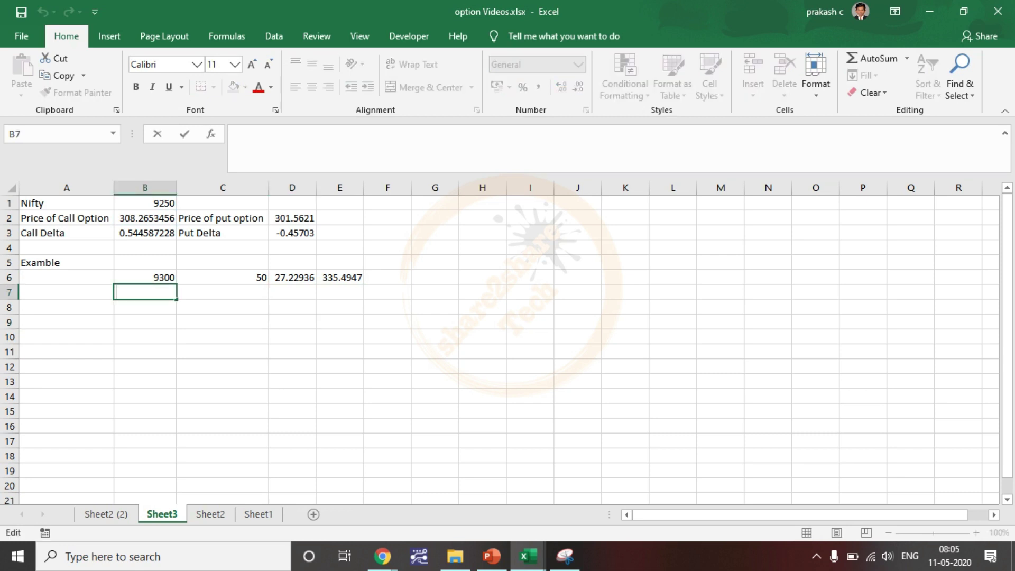
pyautogui.write('9100')
pyautogui.click(222, 308)
# Step: Calculate the fall in Nifty in cell C7 with the formula =B1-B7
pyautogui.doubleClick(222, 292)
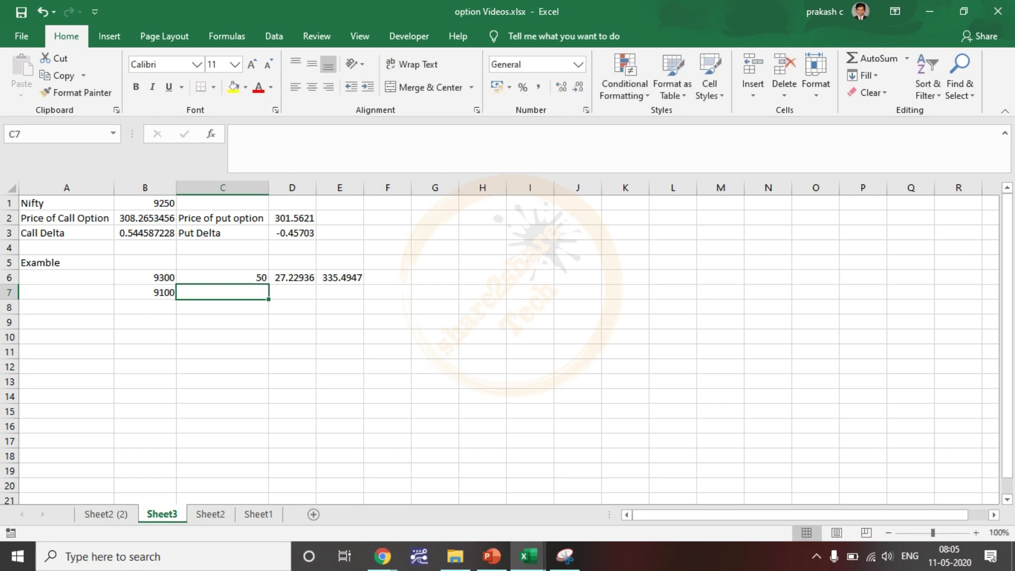
pyautogui.write('=')
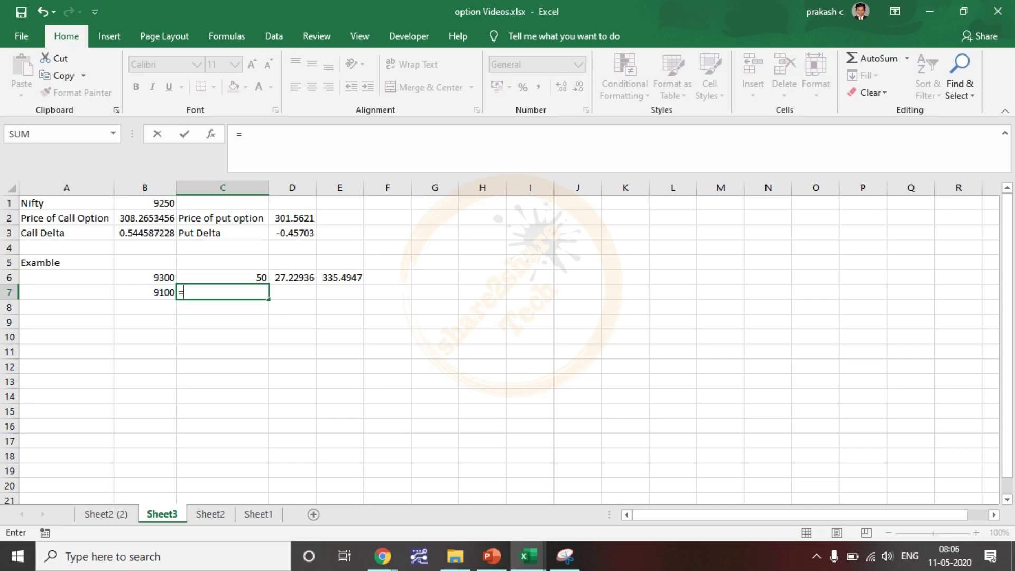
pyautogui.click(145, 204)
pyautogui.write('-')
pyautogui.click(145, 293)
pyautogui.press('Return')
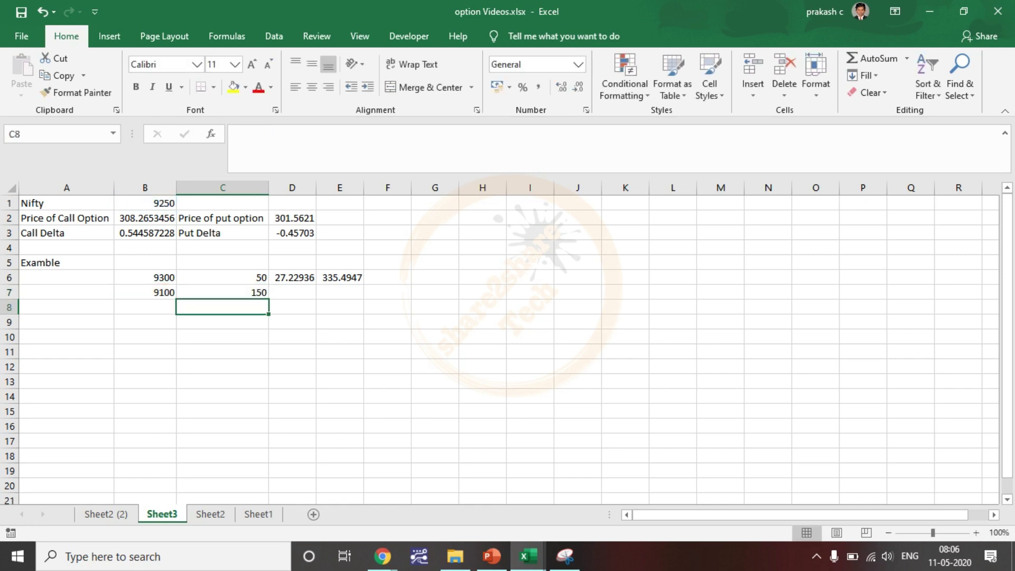
pyautogui.click(292, 307)
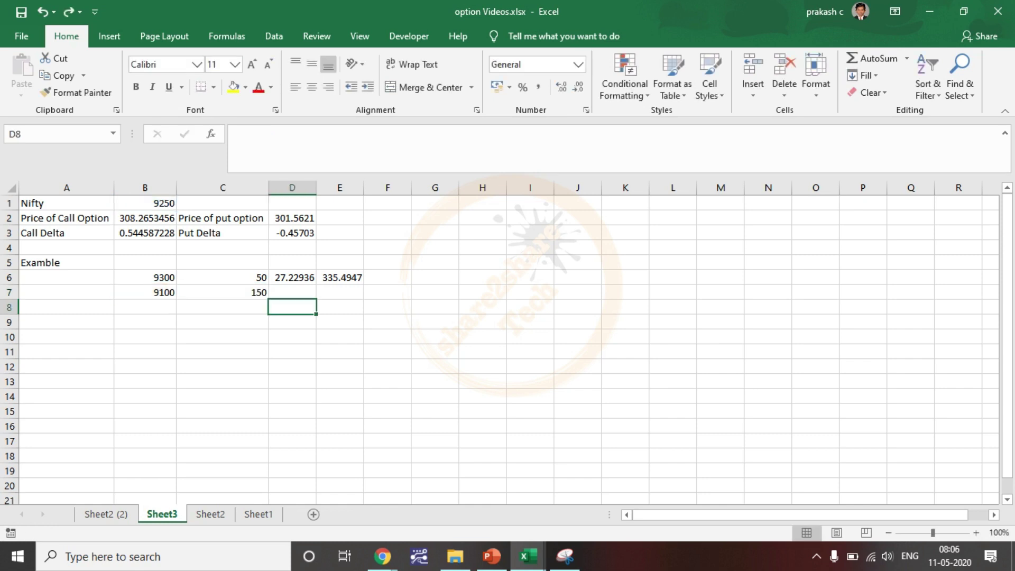
# Step: Calculate the call option's price change in cell D7 by multiplying the Nifty fall by the Call Delta, =C7*B3
pyautogui.doubleClick(292, 292)
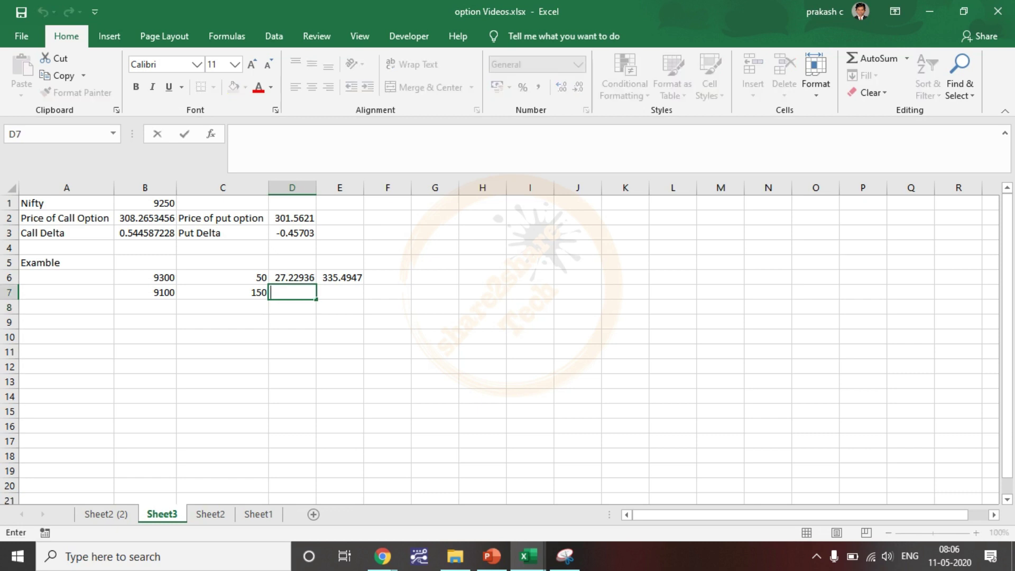
pyautogui.write('=')
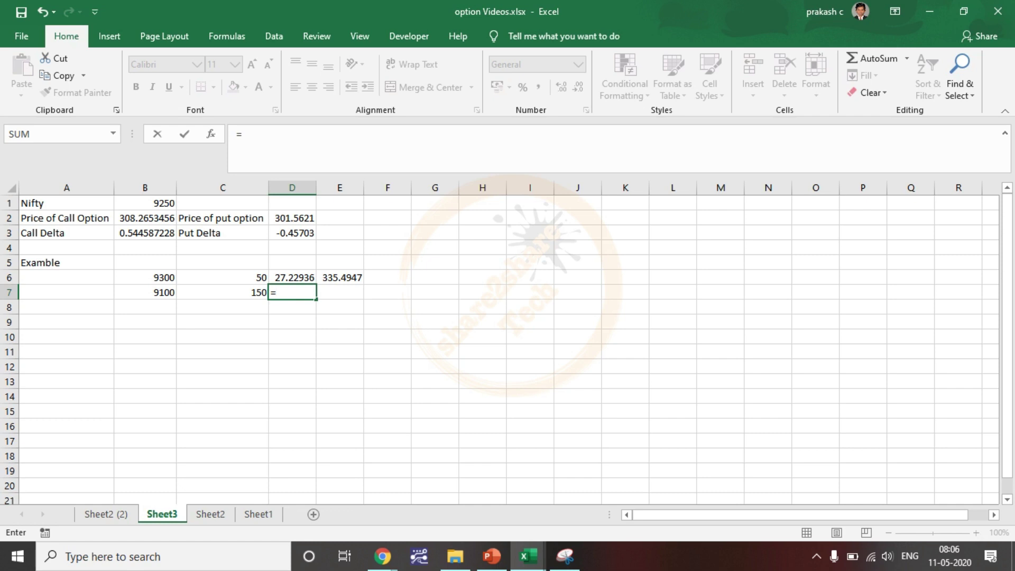
pyautogui.press('Left')
pyautogui.write('*')
pyautogui.press('Left')
pyautogui.press('Left')
pyautogui.press('Up')
pyautogui.press('Up')
pyautogui.press('Up')
pyautogui.press('Up')
pyautogui.press('Return')
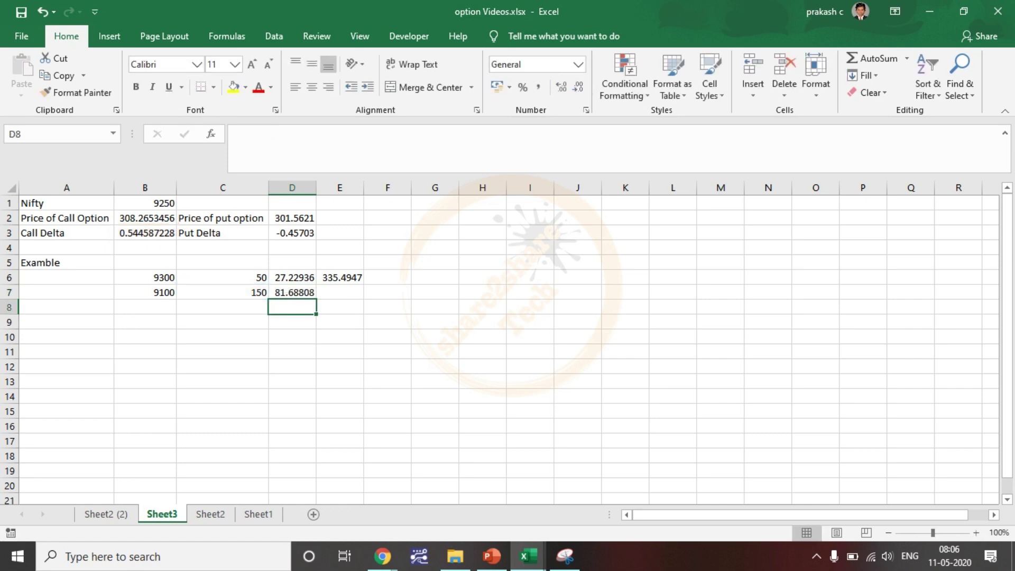
# Step: Calculate the call option price after the Nifty fall in cell E7 with the formula =B2-D7
pyautogui.press('Up')
pyautogui.press('Right')
pyautogui.write('=')
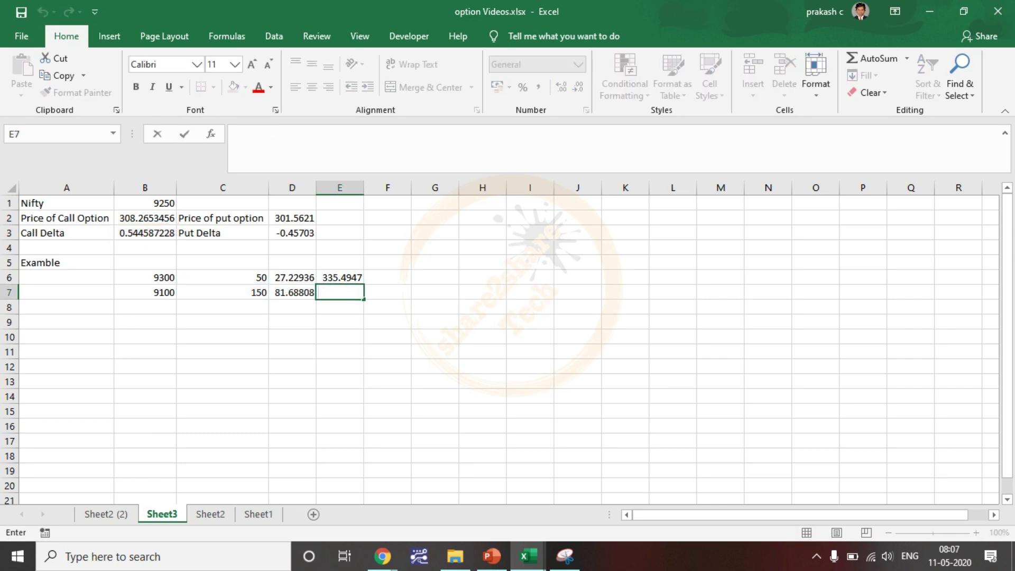
pyautogui.click(144, 218)
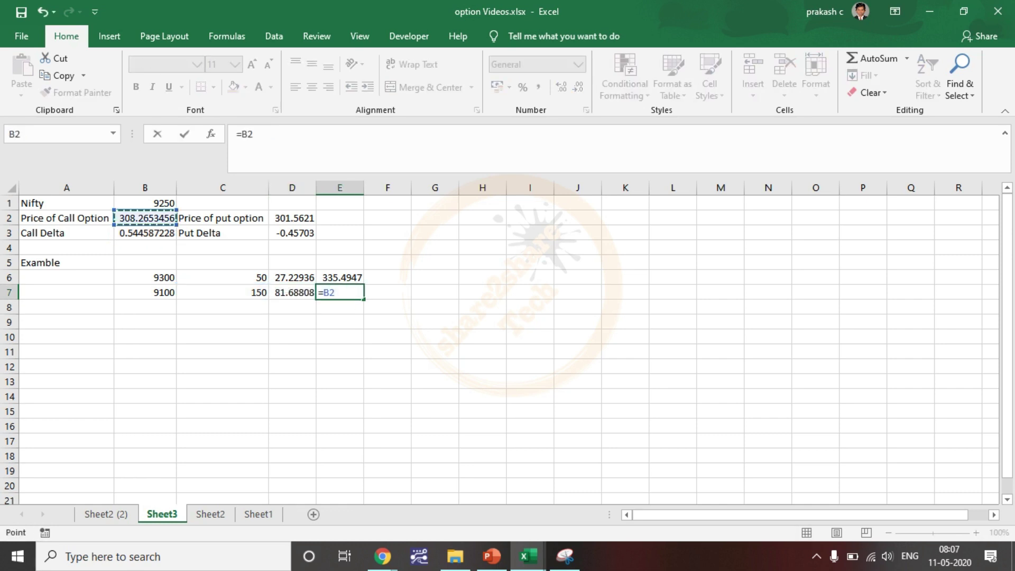
pyautogui.write('-')
pyautogui.press('Left')
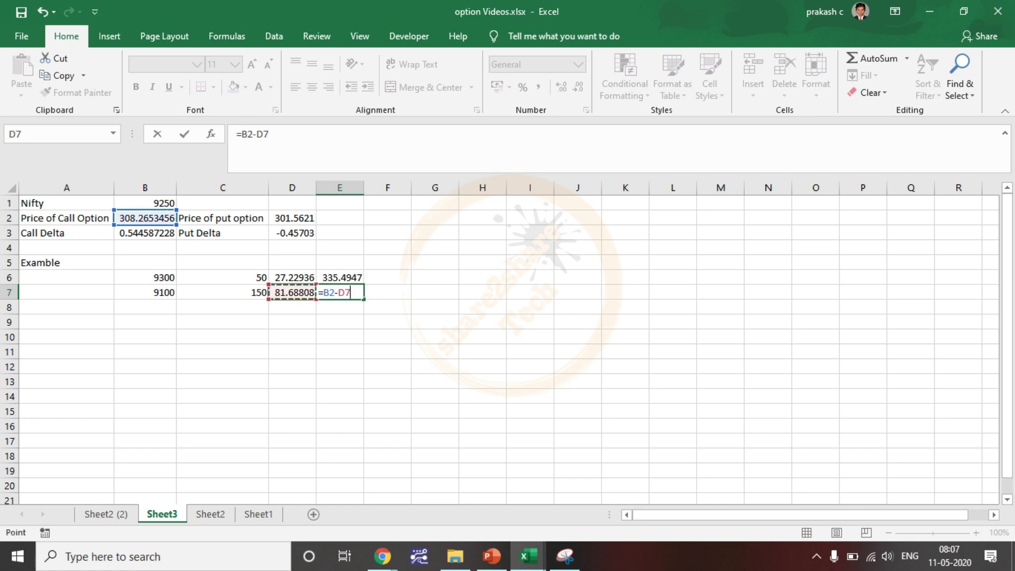
pyautogui.press('Return')
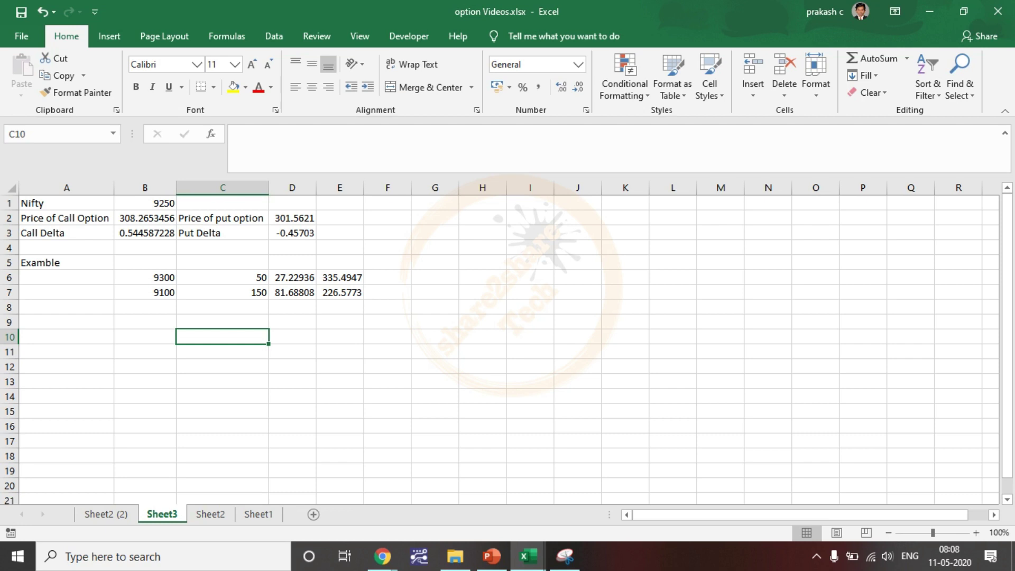
# Step: Enter an example Nifty level of 9000 for the put option in cell B9
pyautogui.press('Left')
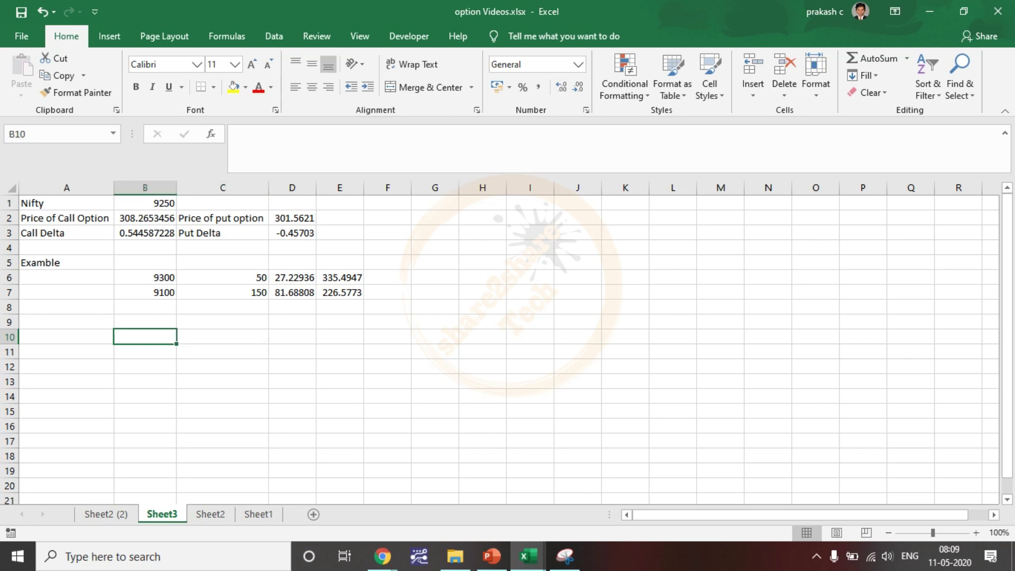
pyautogui.press('Up')
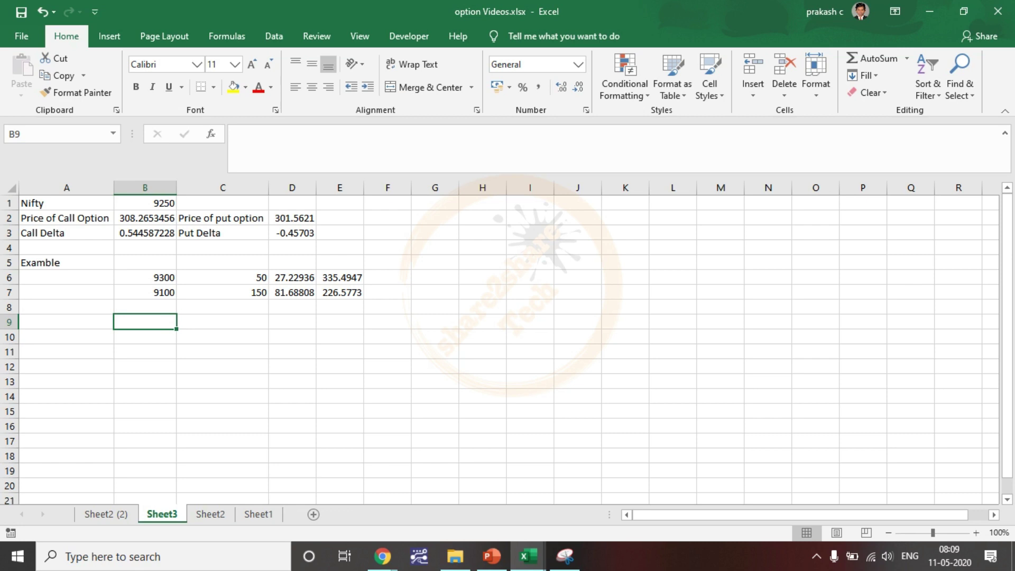
pyautogui.write('9000')
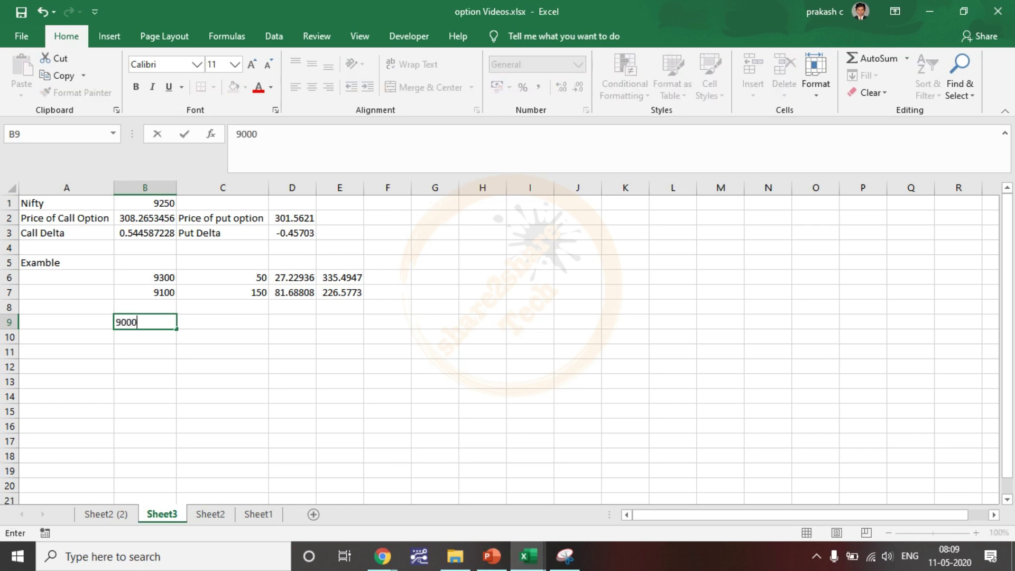
pyautogui.click(222, 351)
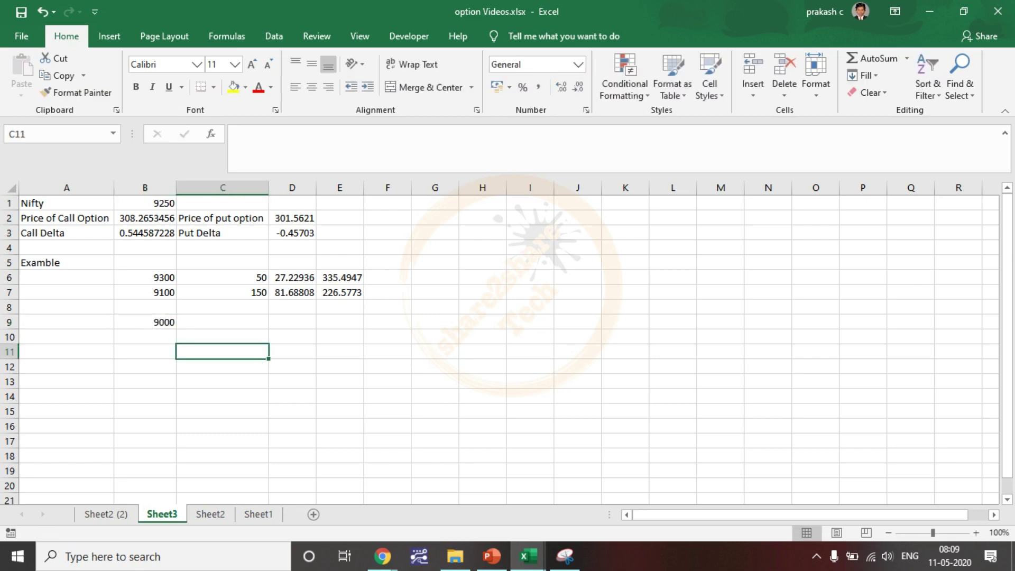
# Step: Calculate the fall in Nifty for the put example in cell C9 with the formula =B1-B9
pyautogui.doubleClick(222, 321)
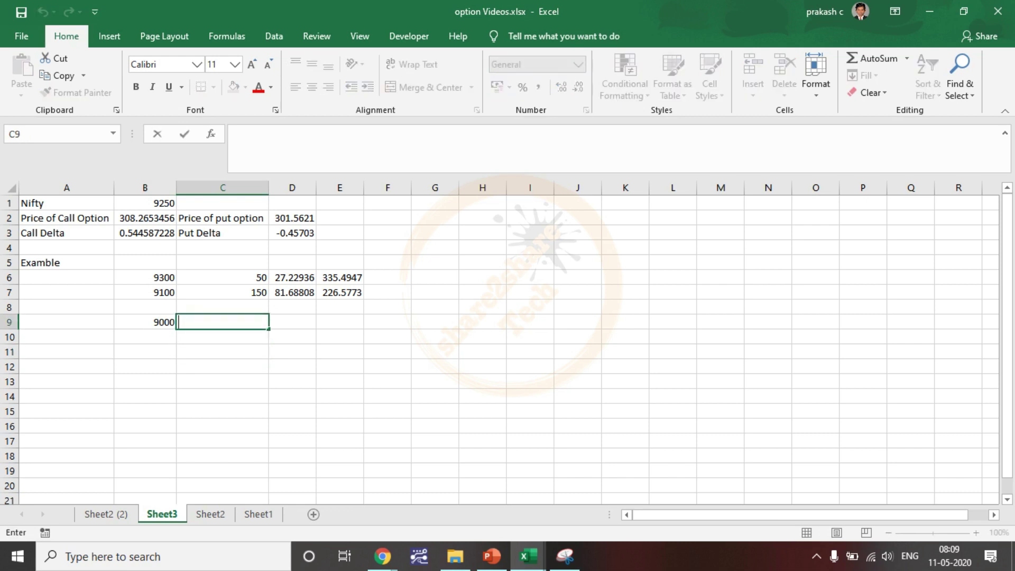
pyautogui.write('=')
pyautogui.click(144, 203)
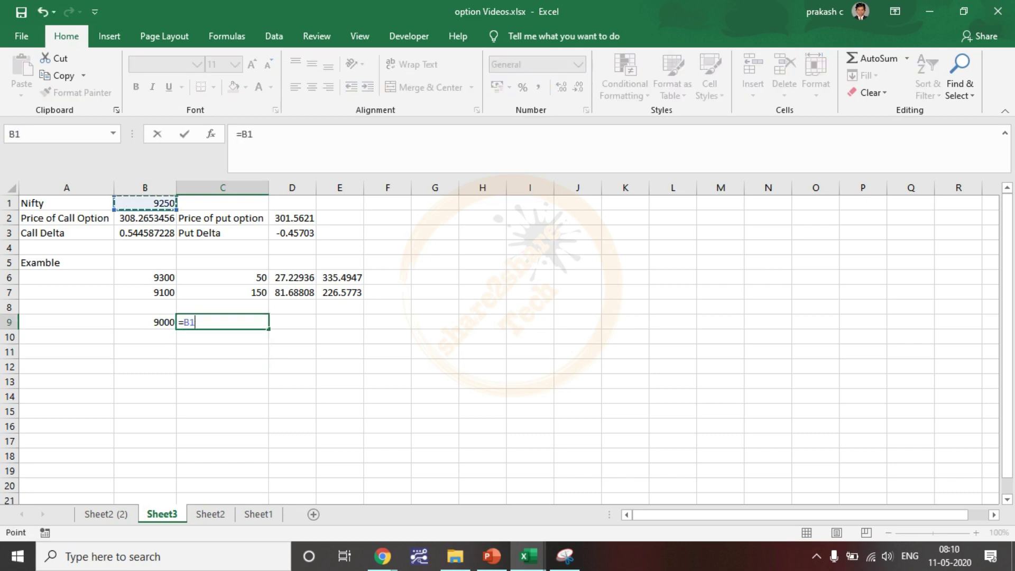
pyautogui.write('-')
pyautogui.click(144, 321)
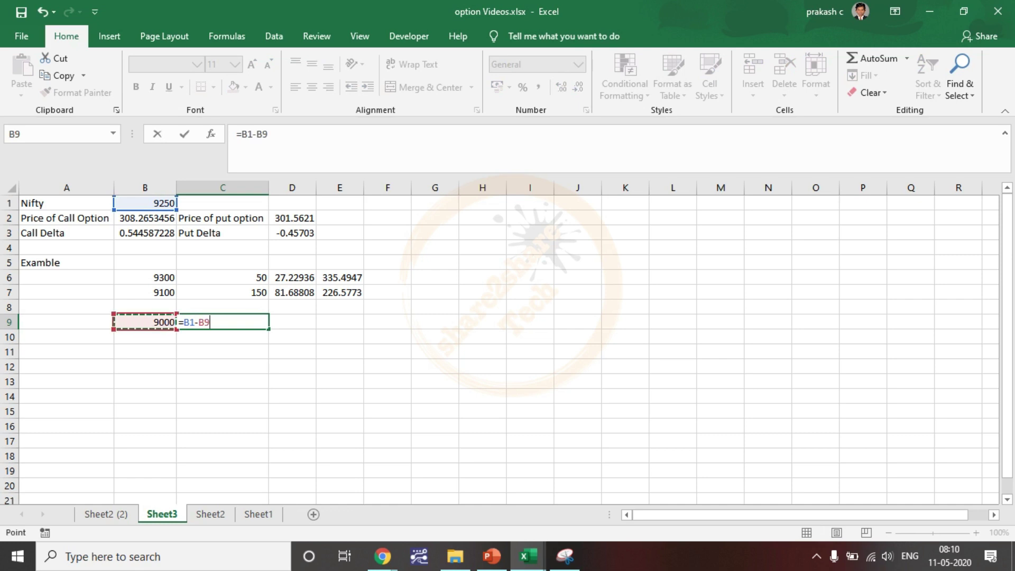
pyautogui.press('Return')
pyautogui.click(222, 321)
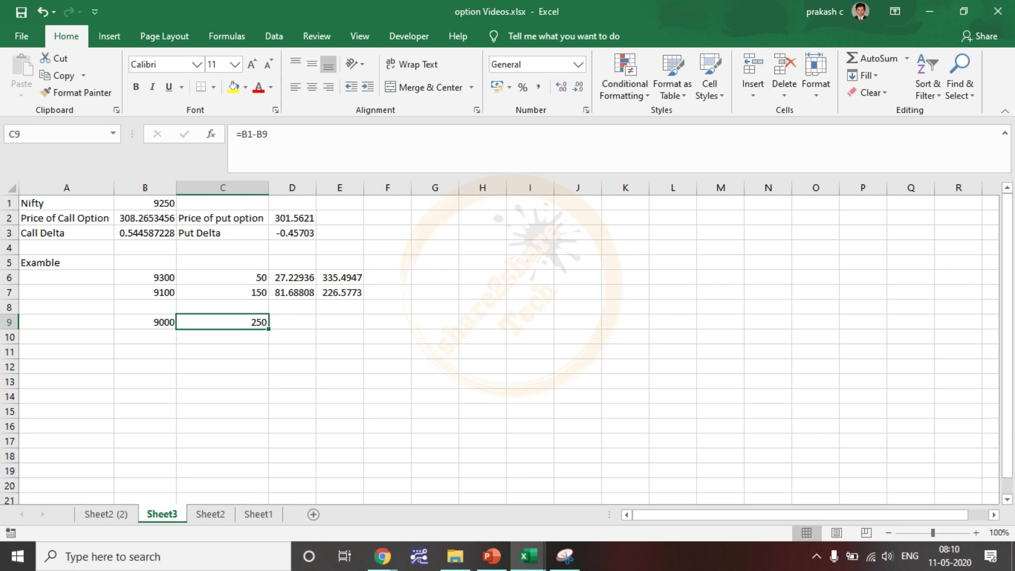
# Step: Calculate the put option's price change in cell D9 by multiplying the Nifty fall by the Put Delta, =C9*D3
pyautogui.click(292, 322)
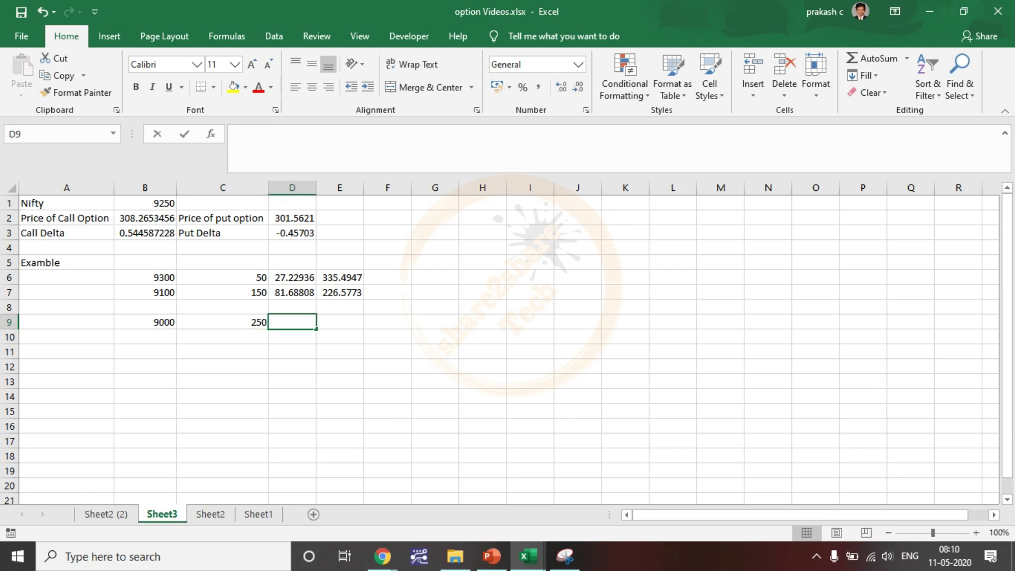
pyautogui.write('=')
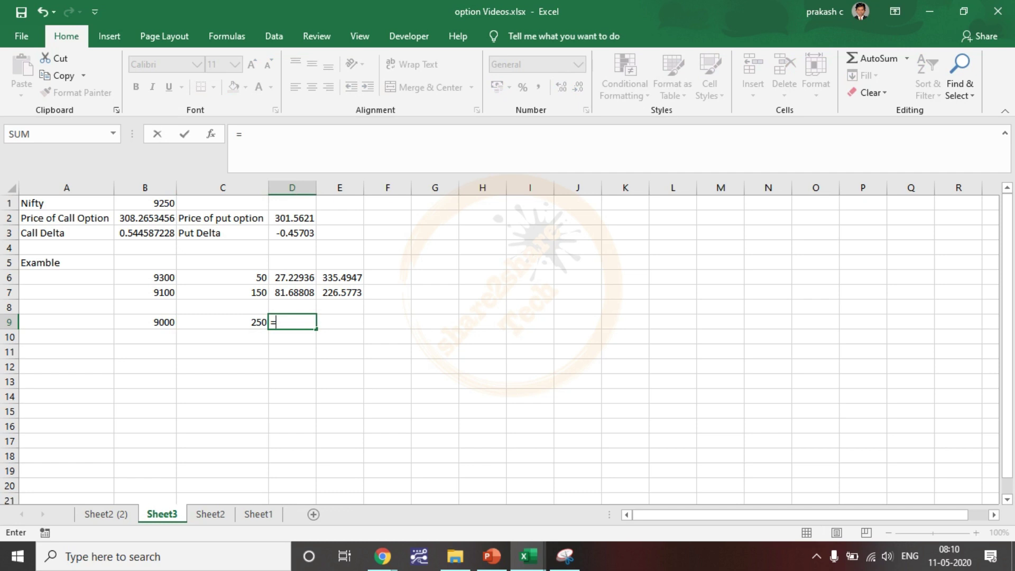
pyautogui.click(222, 322)
pyautogui.write('*')
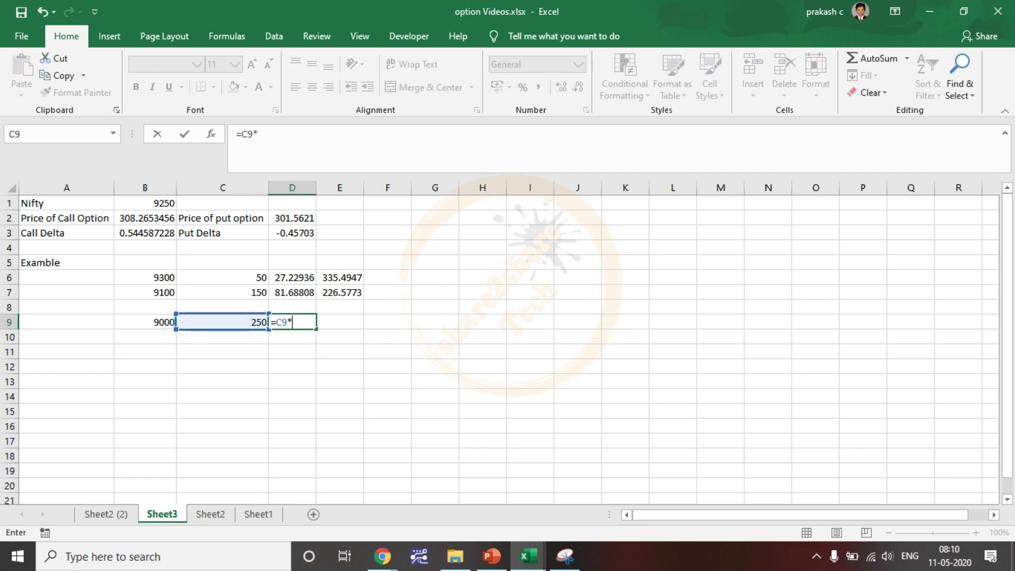
pyautogui.click(292, 233)
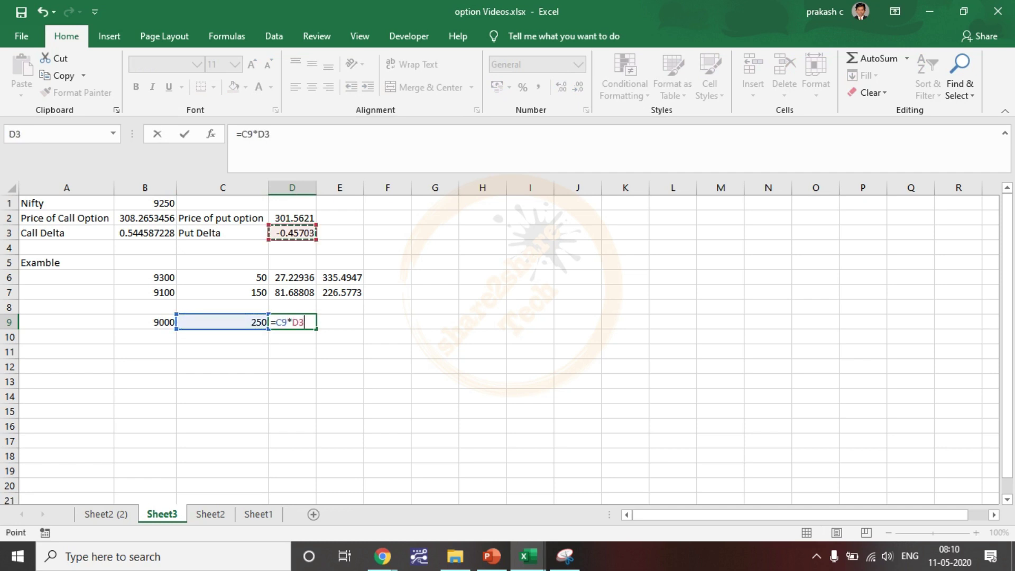
pyautogui.press('Return')
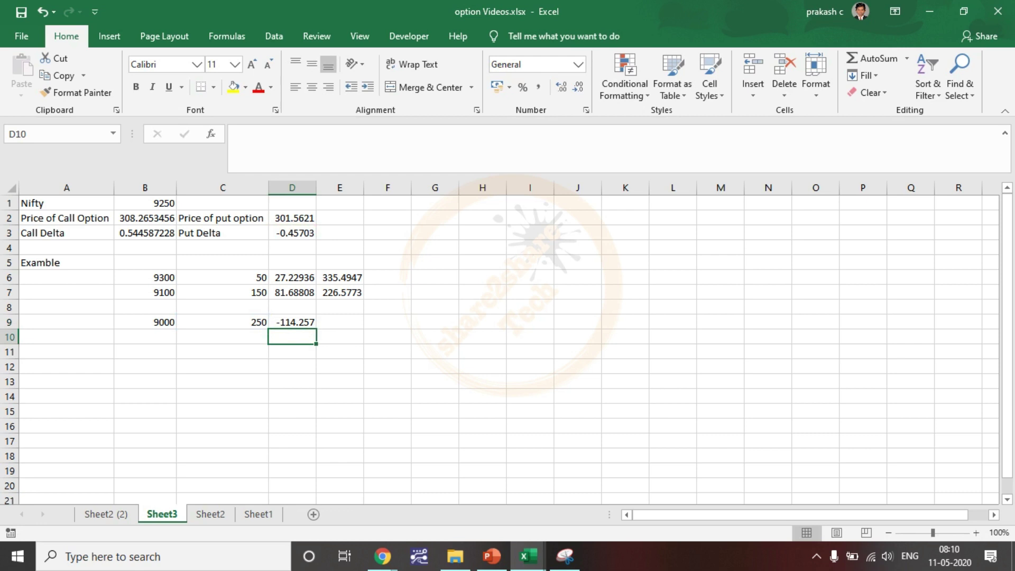
# Step: Calculate the put option price after the Nifty fall in cell E9 with the formula =D2-D9
pyautogui.click(339, 380)
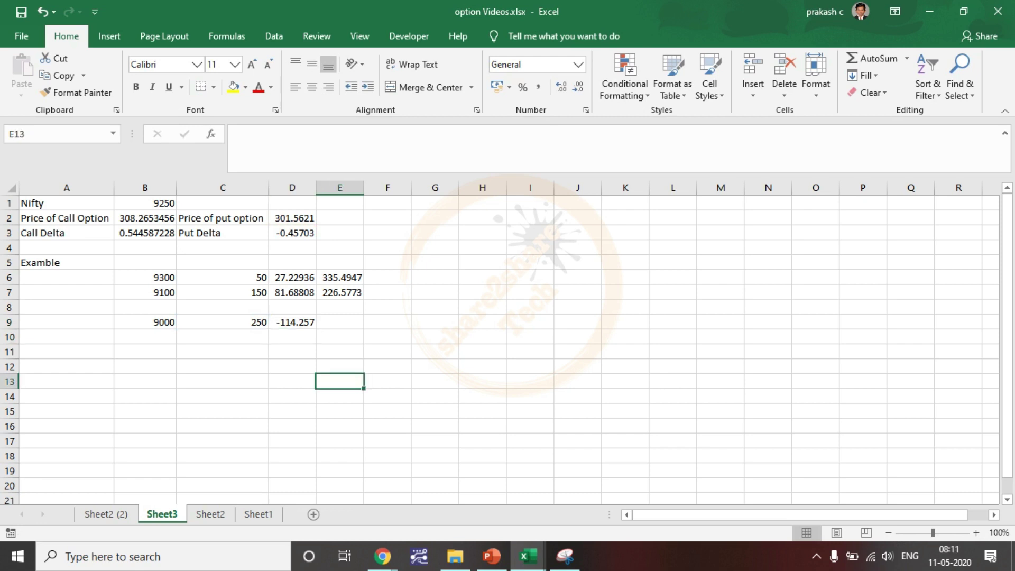
pyautogui.doubleClick(339, 322)
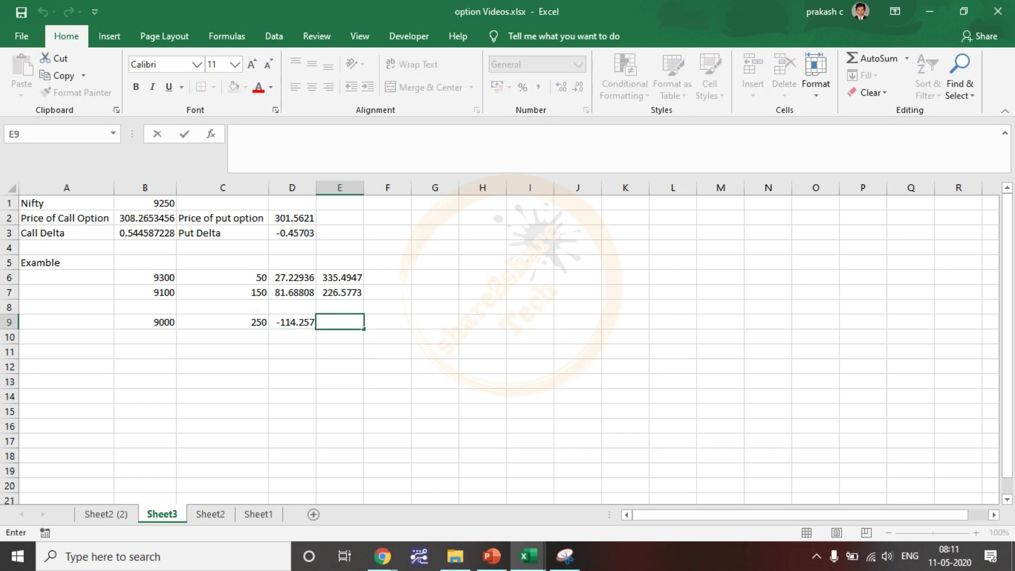
pyautogui.write('=')
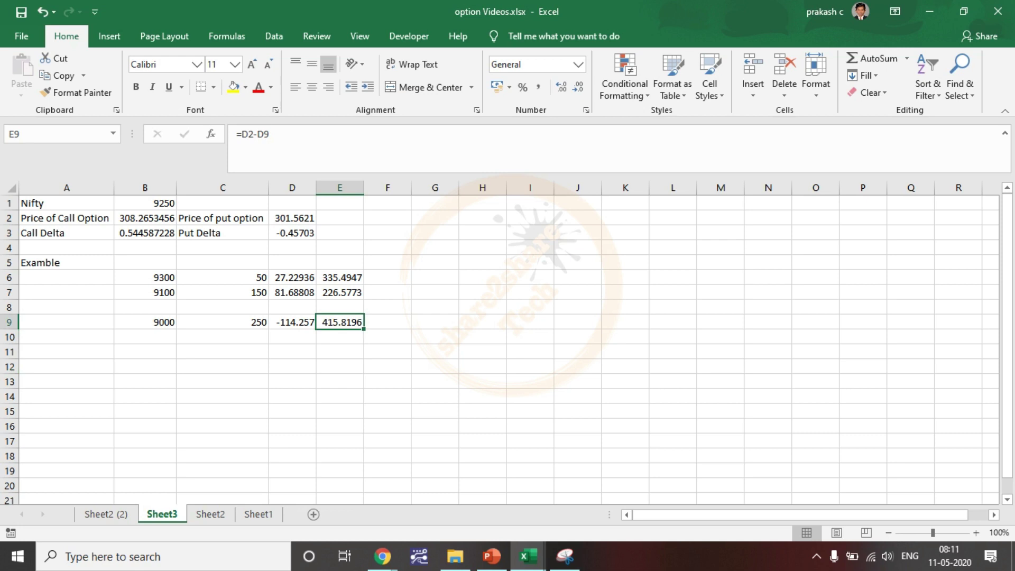
pyautogui.press('Down')
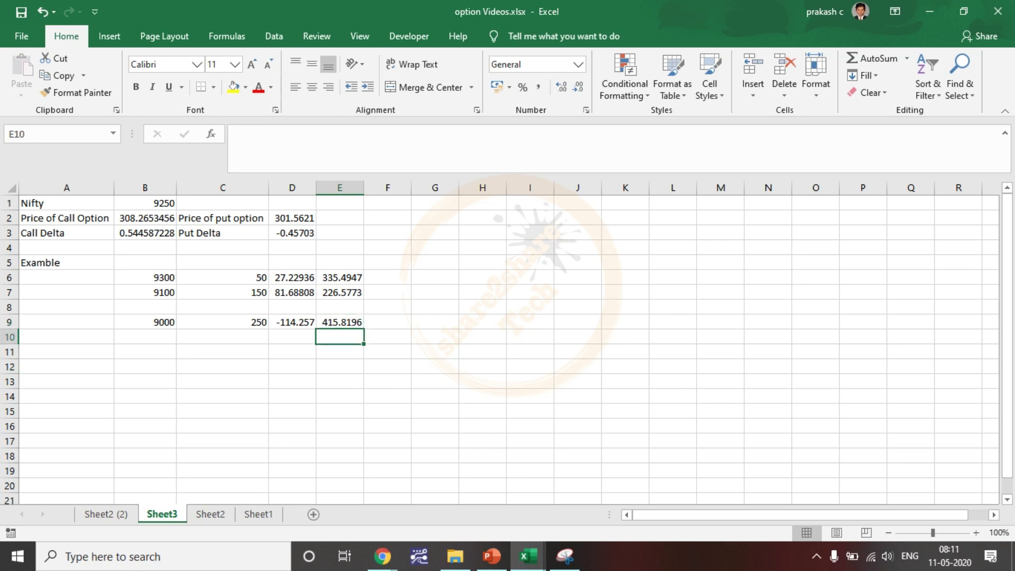
# Step: Enter a second put example Nifty level of 9400 in cell B10
pyautogui.doubleClick(145, 337)
pyautogui.write('9400')
pyautogui.click(222, 366)
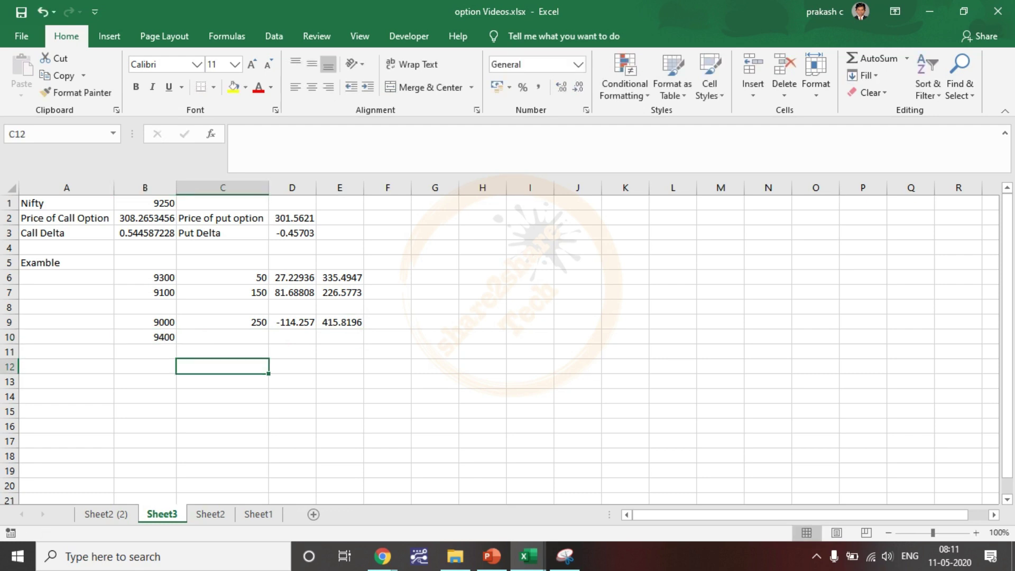
# Step: Calculate the rise in Nifty for the second put example in cell C10 with the formula =B10-B1
pyautogui.doubleClick(223, 336)
pyautogui.write('=')
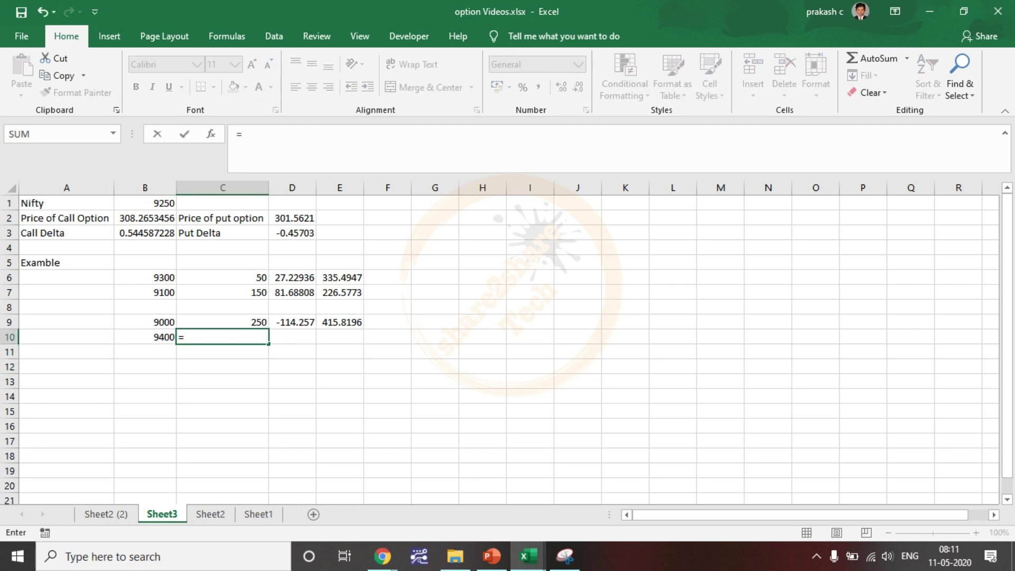
pyautogui.click(145, 204)
pyautogui.press('BackSpace')
pyautogui.press('BackSpace')
pyautogui.press('Left')
pyautogui.write('-')
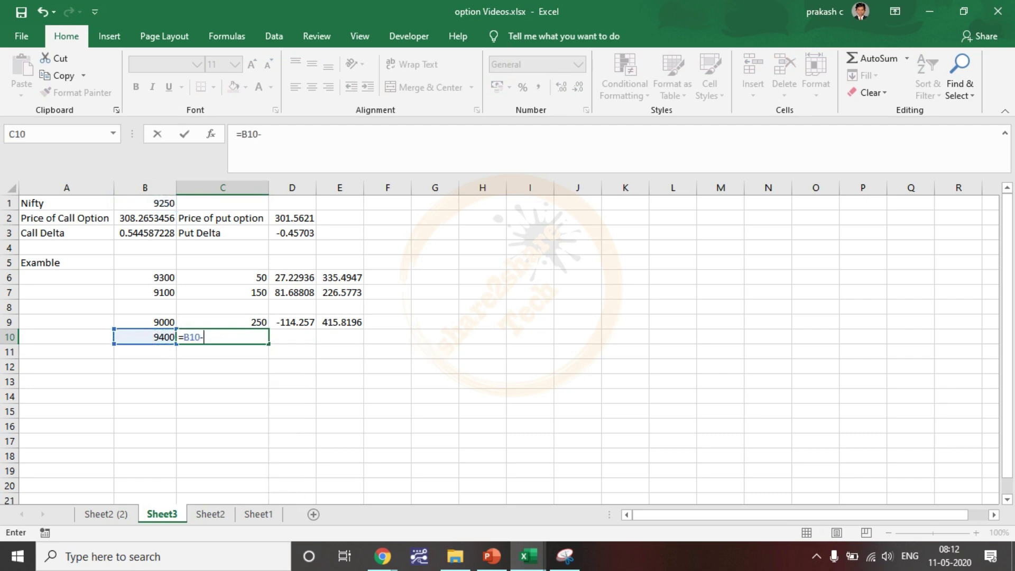
pyautogui.click(144, 204)
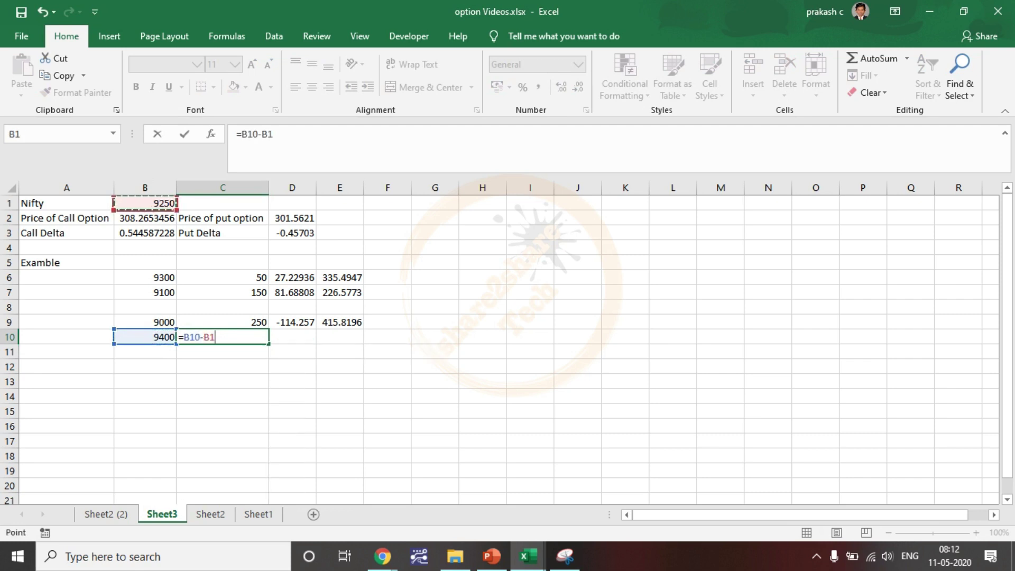
pyautogui.press('Return')
pyautogui.click(292, 411)
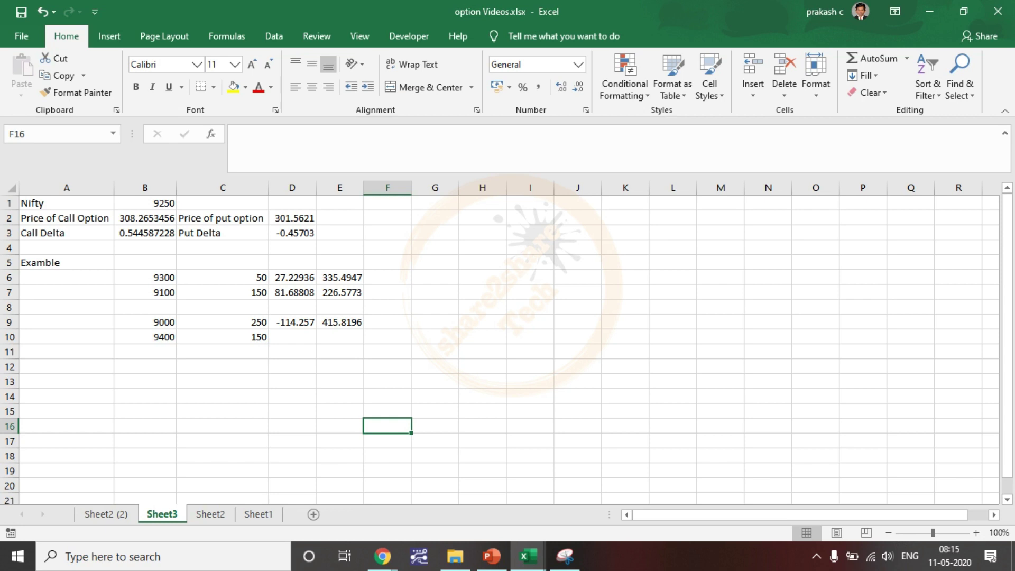
# Step: Calculate the put option's price change in cell D10 by multiplying the Nifty rise by the Put Delta, =C10*D3
pyautogui.doubleClick(292, 337)
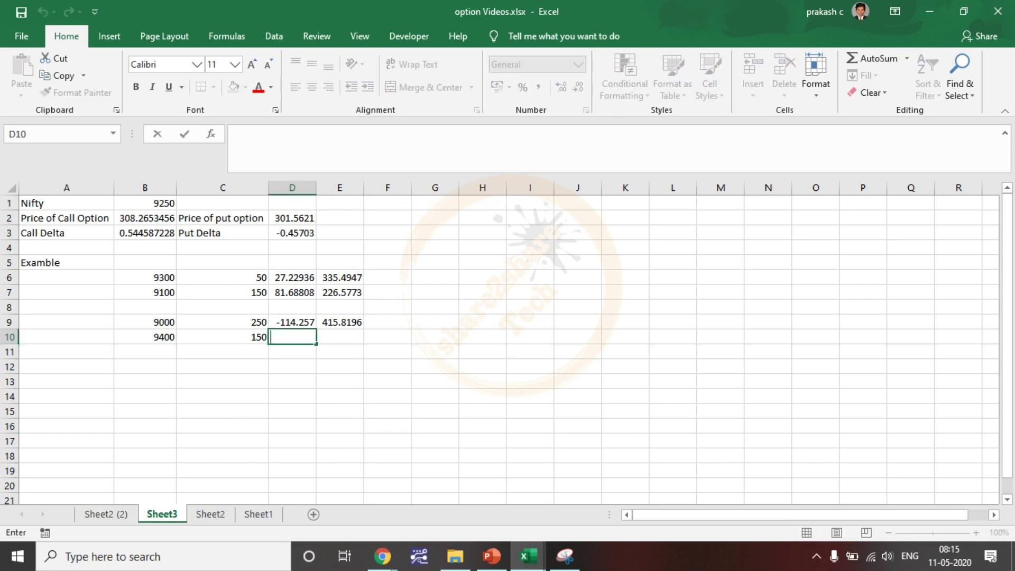
pyautogui.write('=')
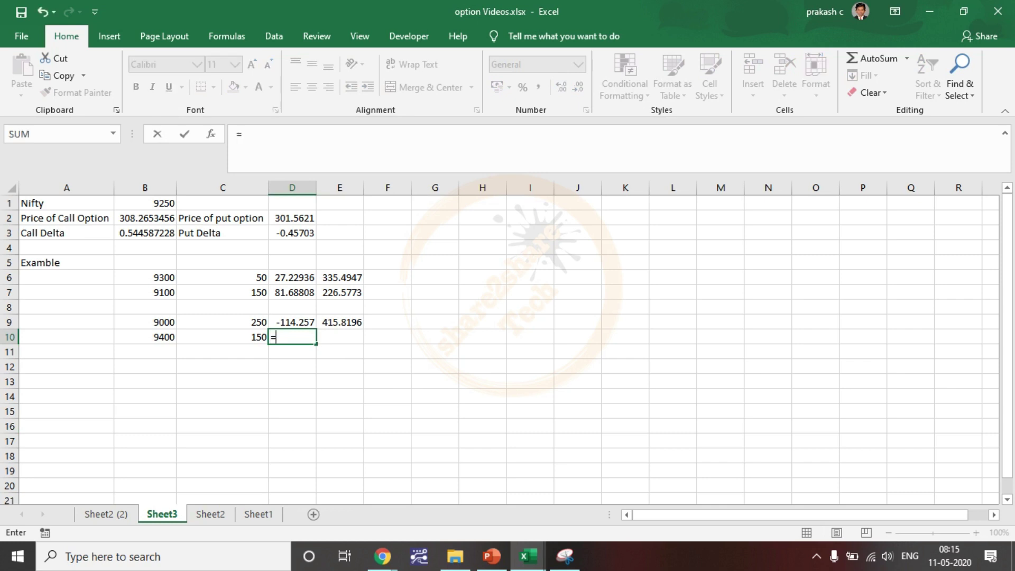
pyautogui.click(222, 337)
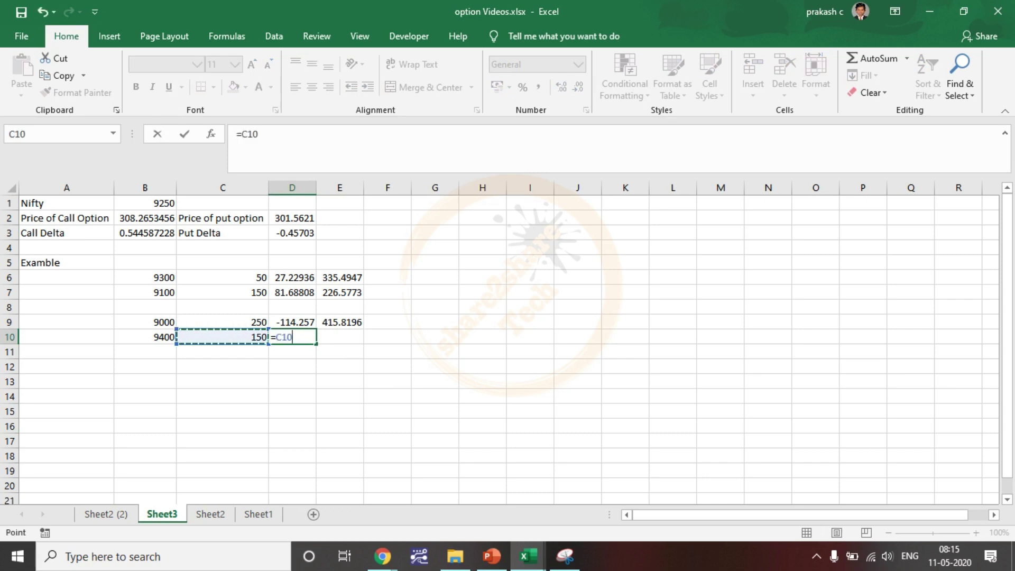
pyautogui.write('*')
pyautogui.click(292, 232)
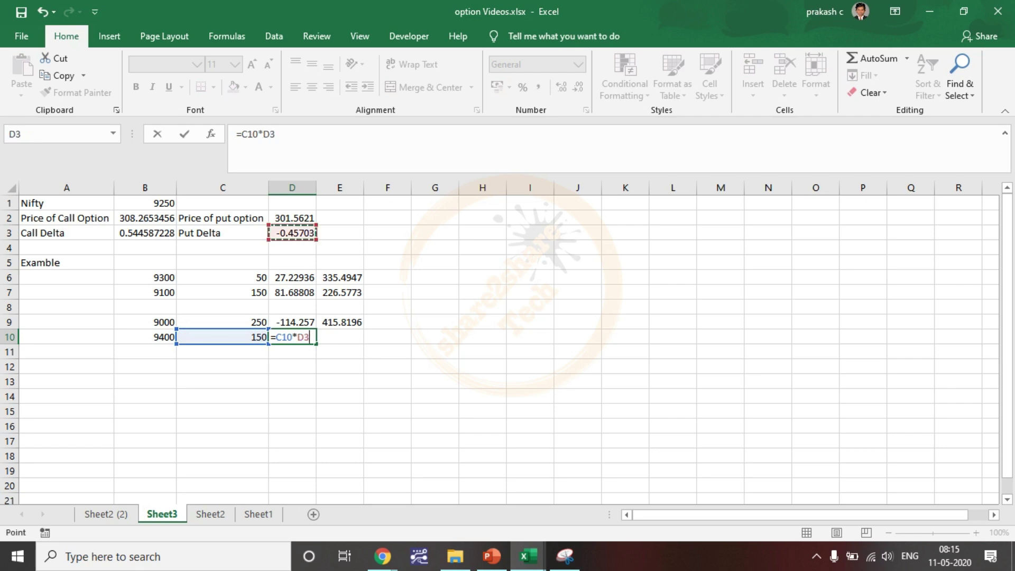
pyautogui.press('Return')
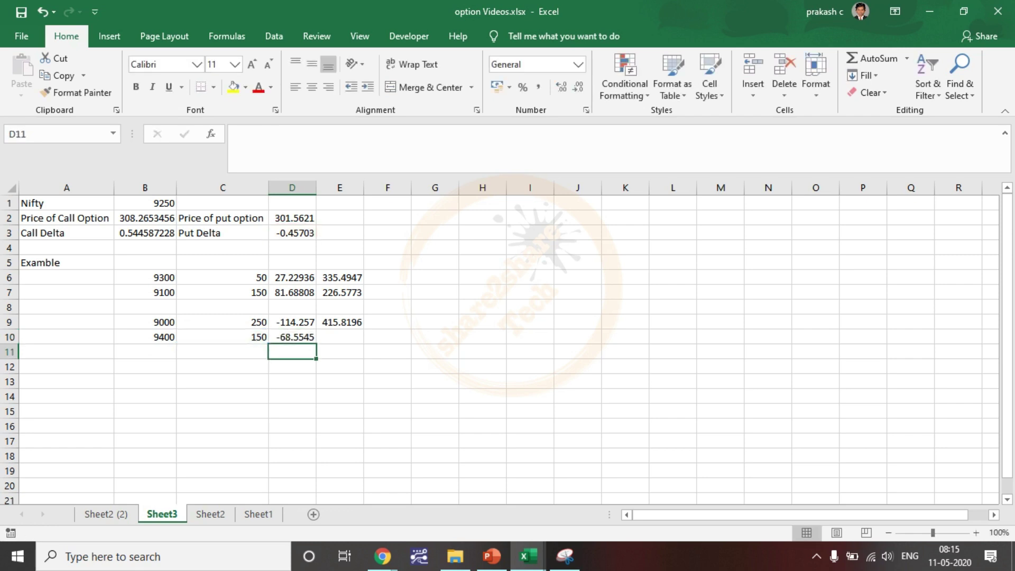
pyautogui.click(292, 337)
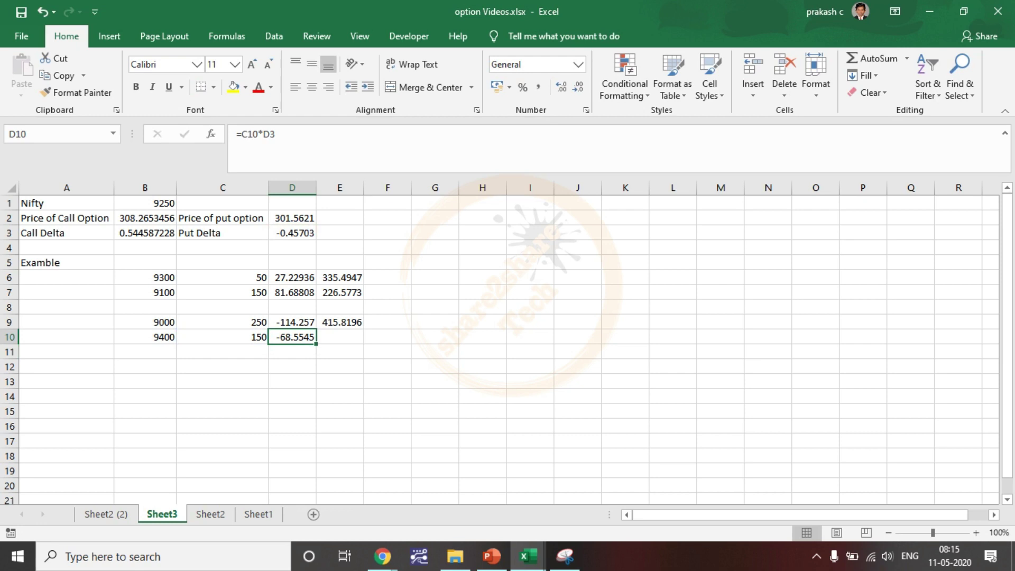
# Step: Calculate the put option price after the Nifty rise in cell E10 with =D2+D10, and check the cells it uses
pyautogui.doubleClick(339, 337)
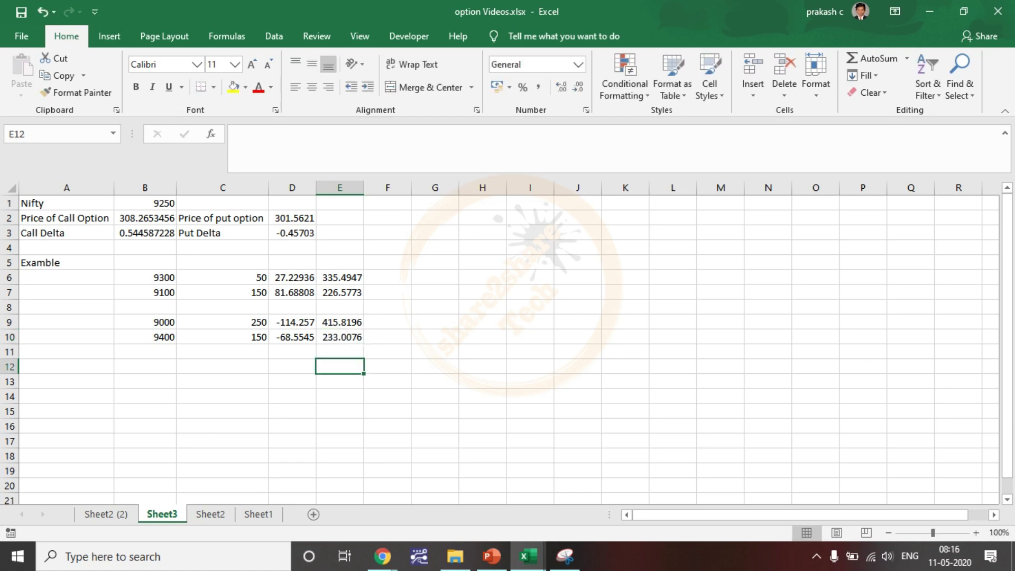
pyautogui.click(340, 337)
pyautogui.click(292, 218)
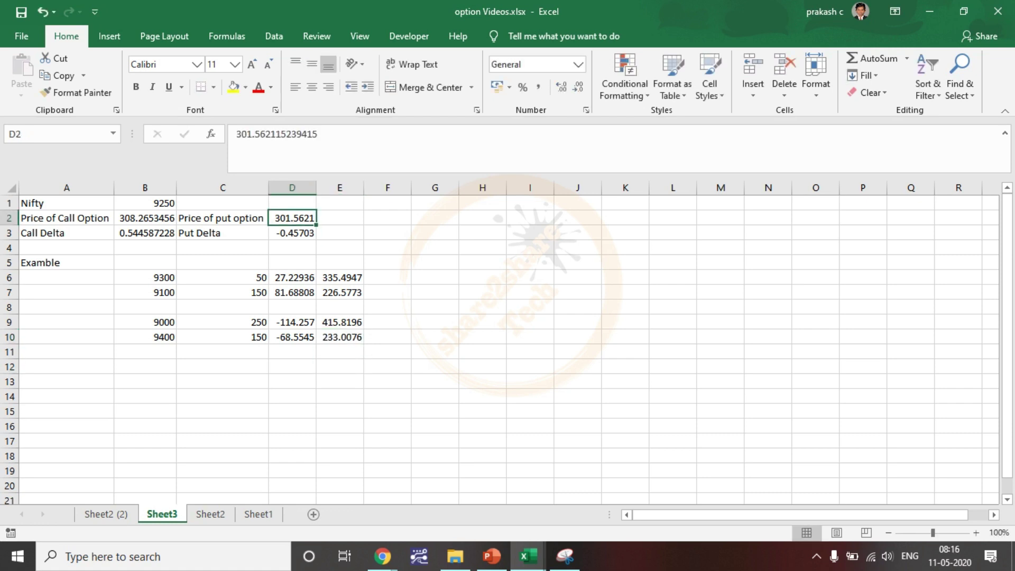
pyautogui.click(292, 337)
pyautogui.click(339, 337)
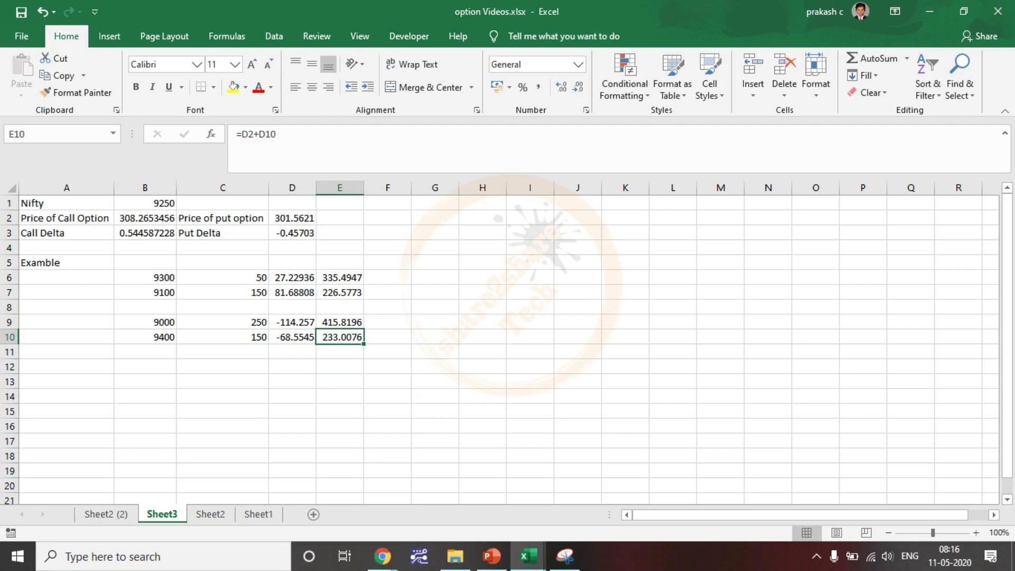
pyautogui.click(435, 366)
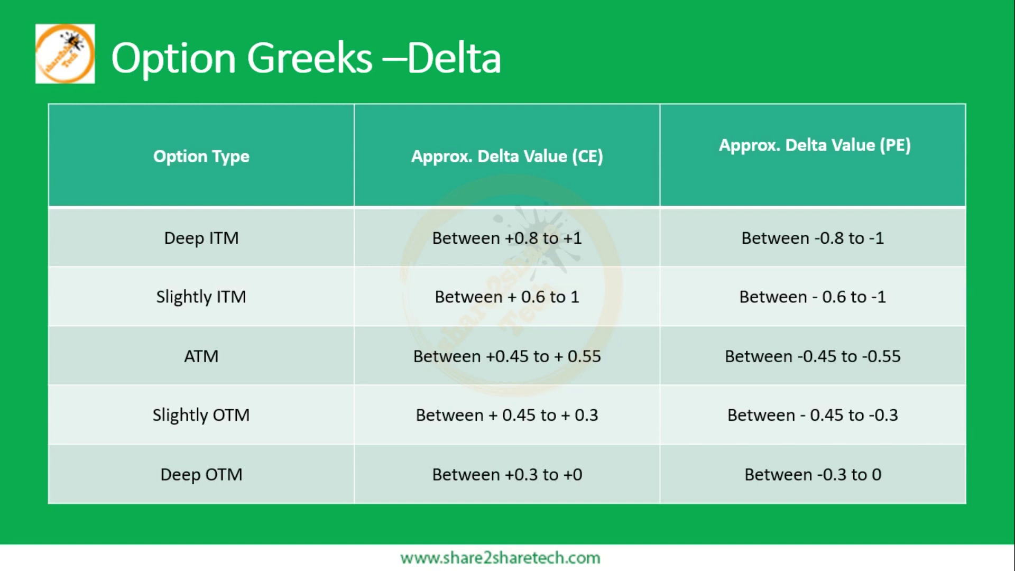
pyautogui.moveTo(165, 255); pyautogui.dragTo(239, 257)
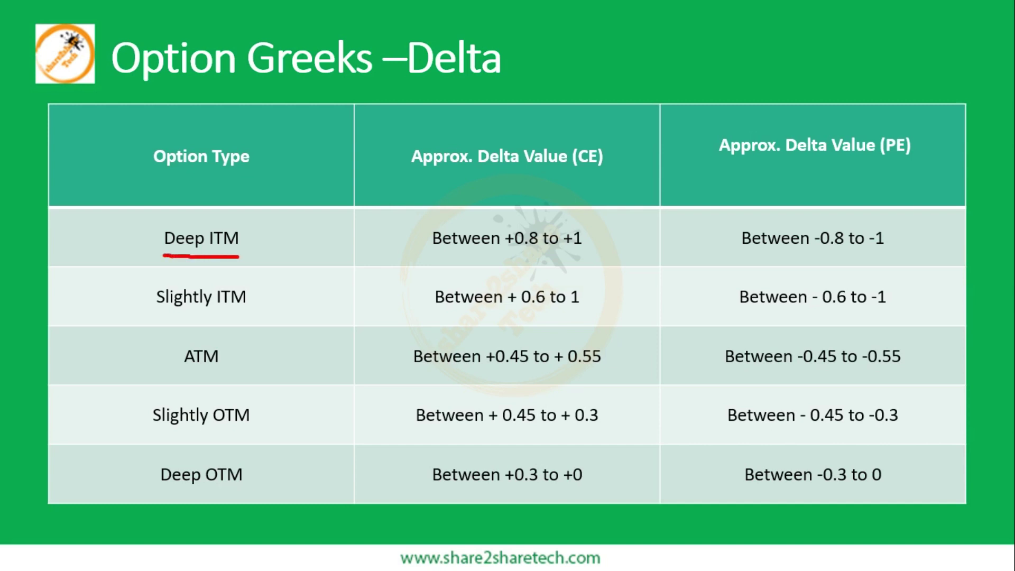